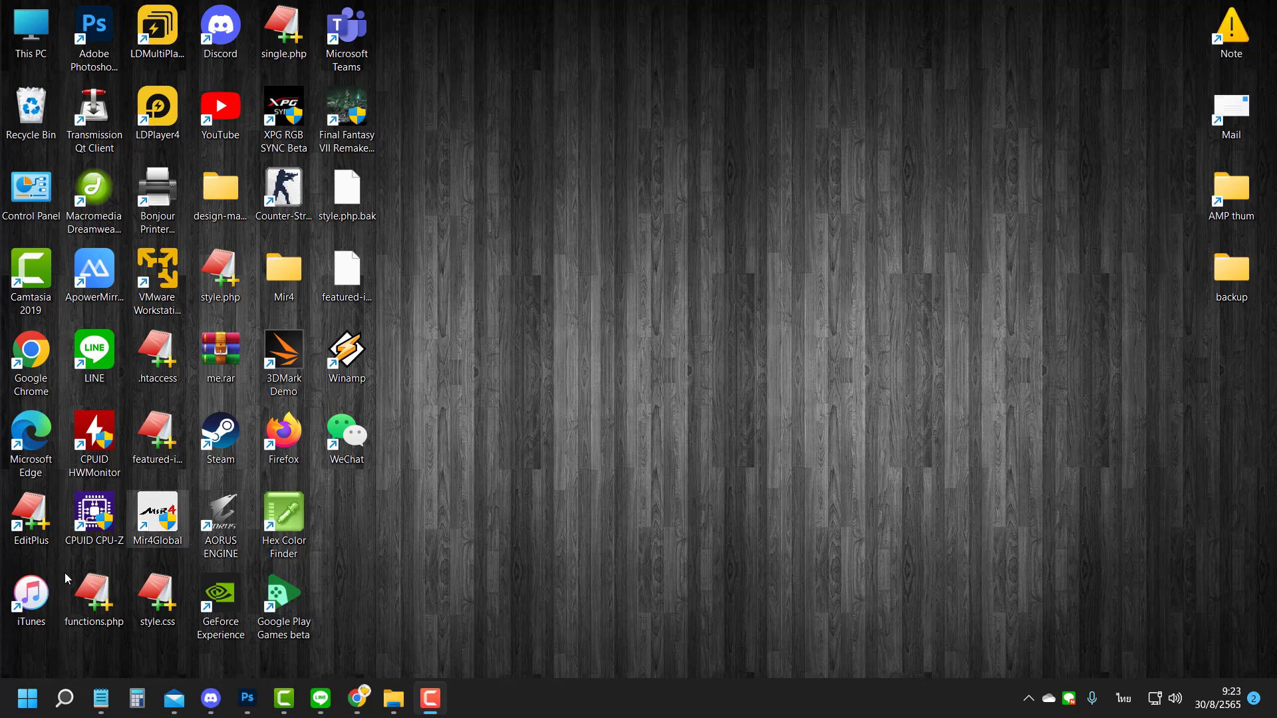
# Step: Open the Background page of the Personalization settings and move the Settings window partly off the desktop icons
pyautogui.rightClick(34, 692)
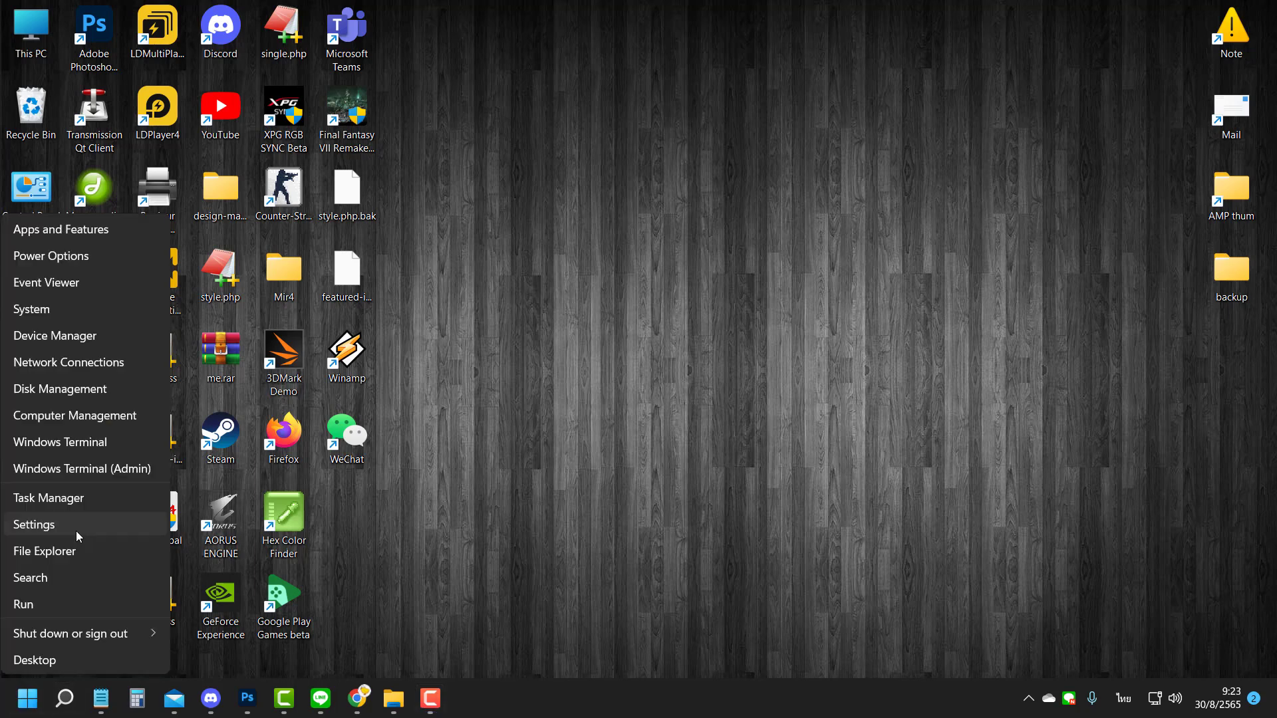
pyautogui.click(74, 525)
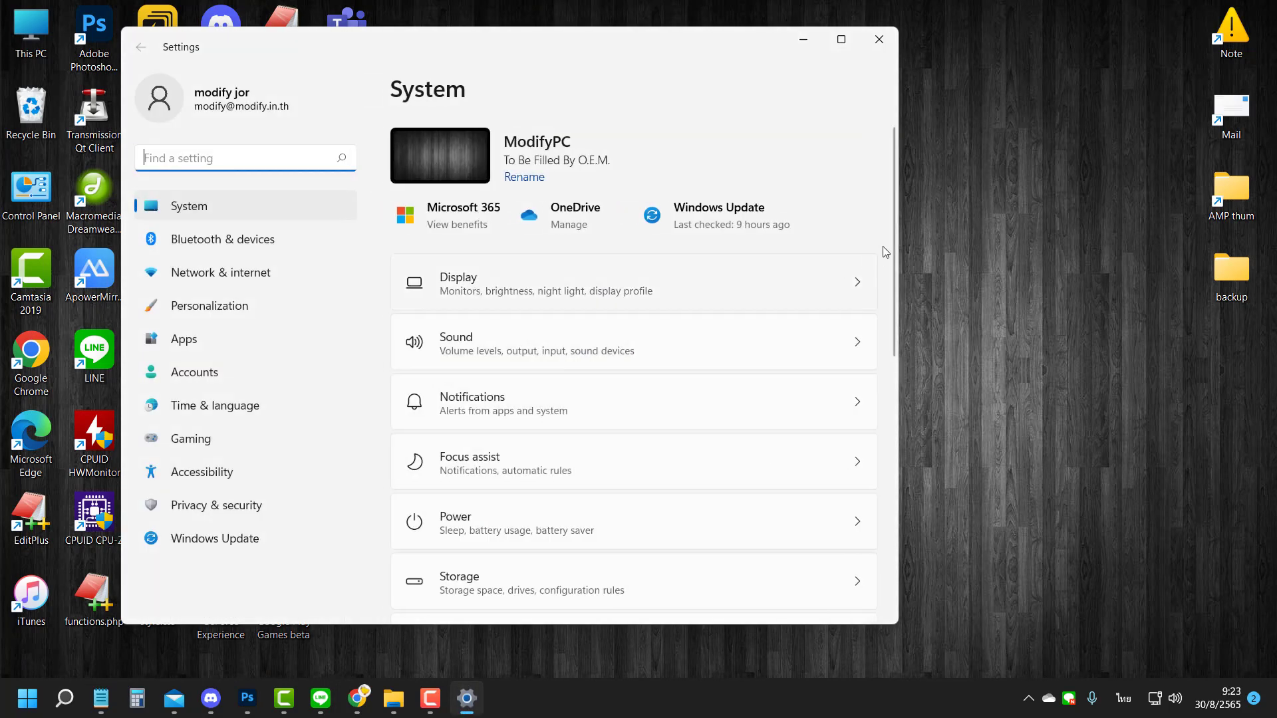
pyautogui.click(215, 306)
pyautogui.scroll(-3, 673, 345)
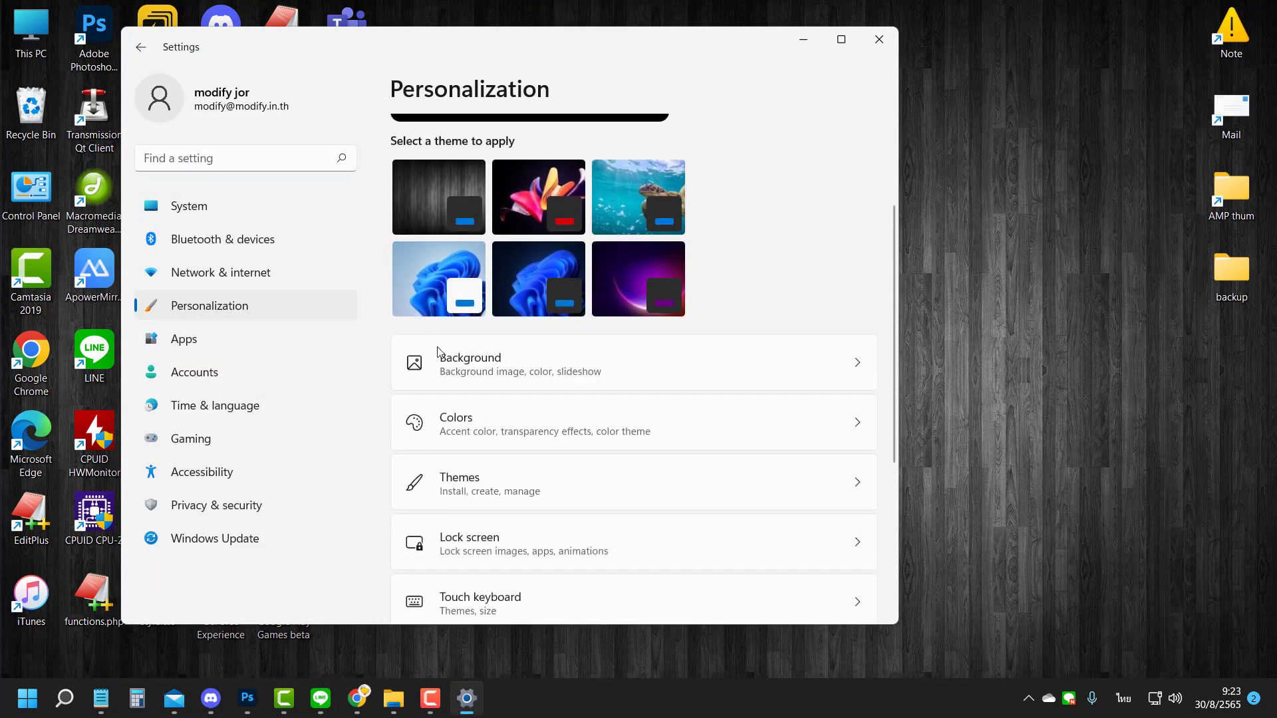
pyautogui.click(464, 377)
pyautogui.moveTo(663, 43); pyautogui.dragTo(817, 24)
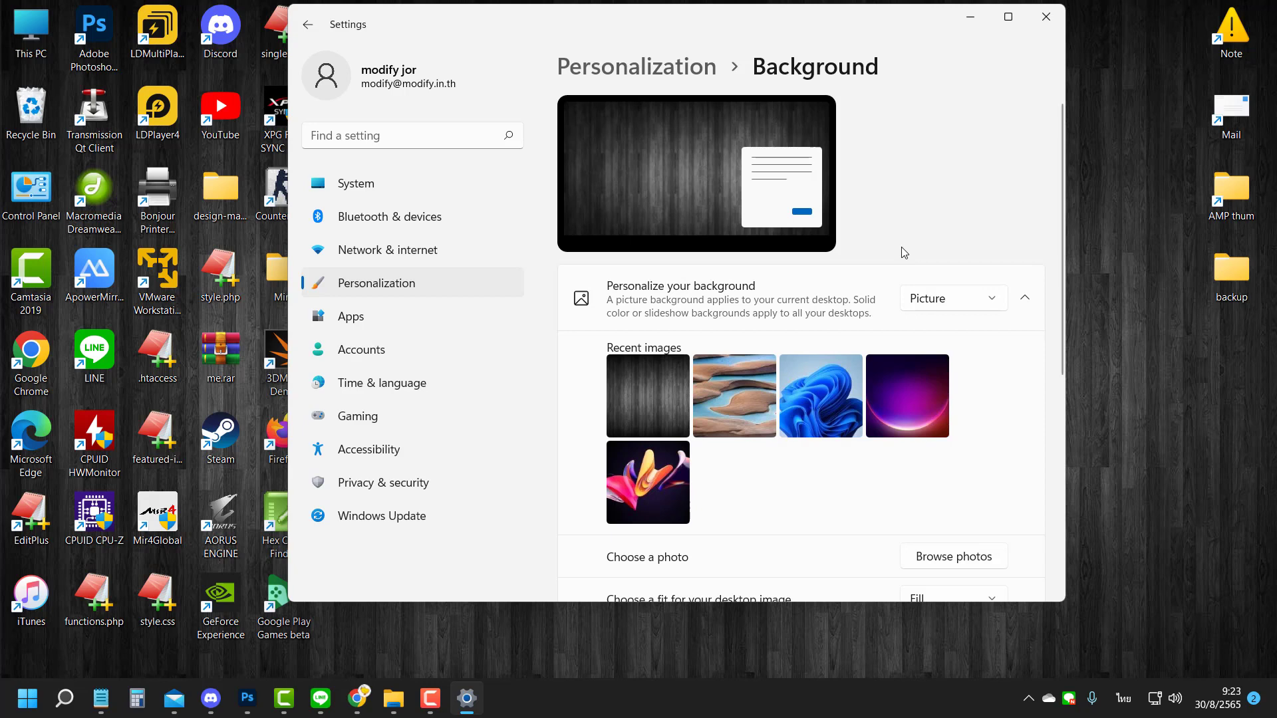
# Step: Look over the background types, keep Picture, and try the sandy landscape and blue bloom recent images as desktop background
pyautogui.click(957, 297)
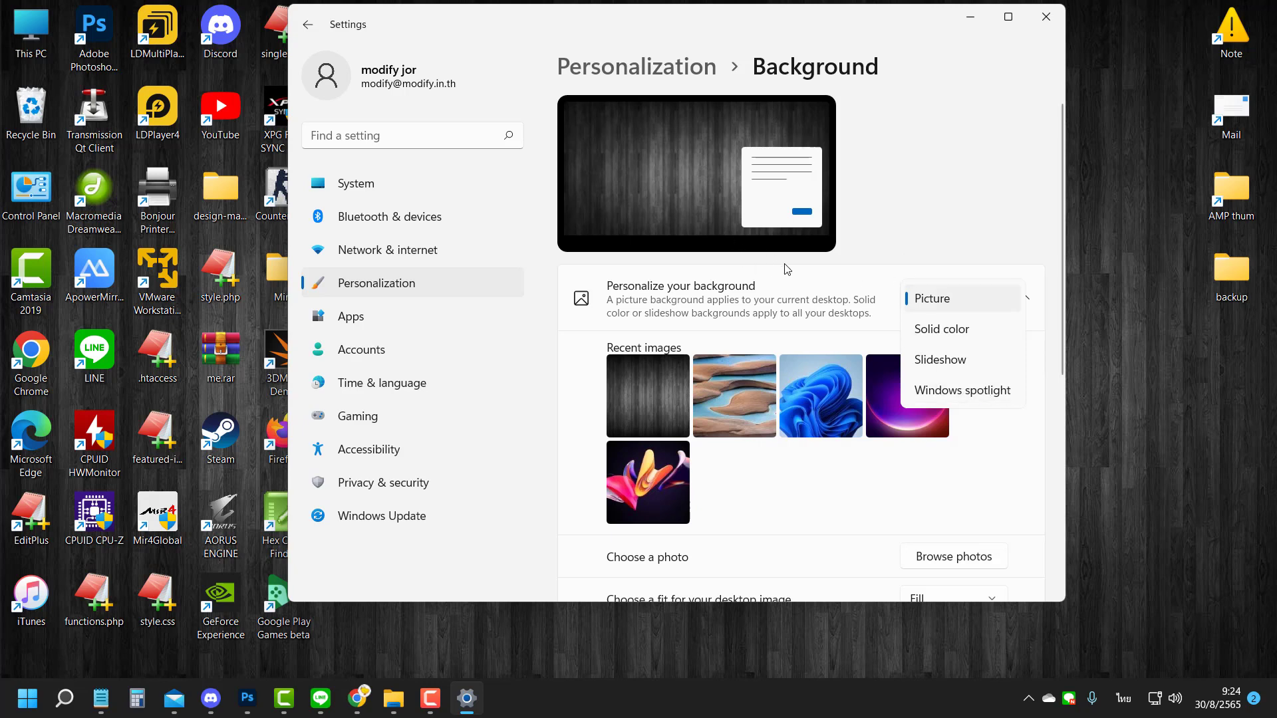
pyautogui.click(934, 210)
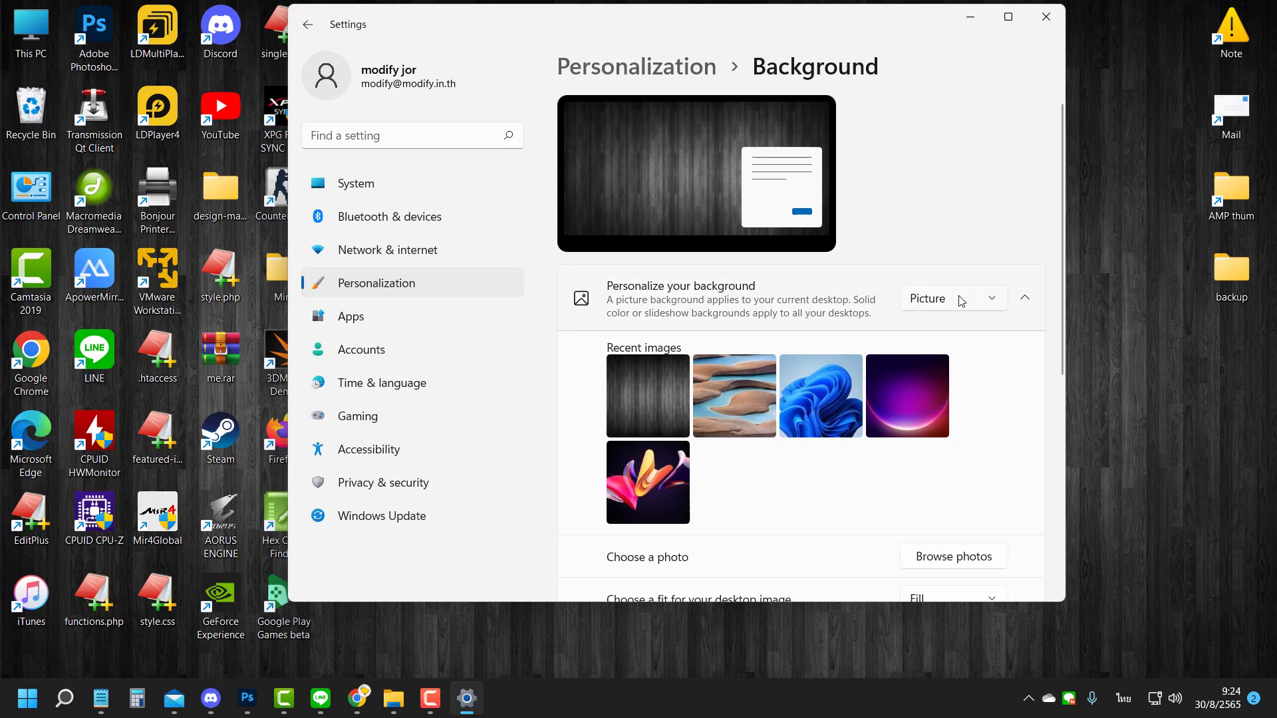
pyautogui.moveTo(609, 20); pyautogui.dragTo(798, 24)
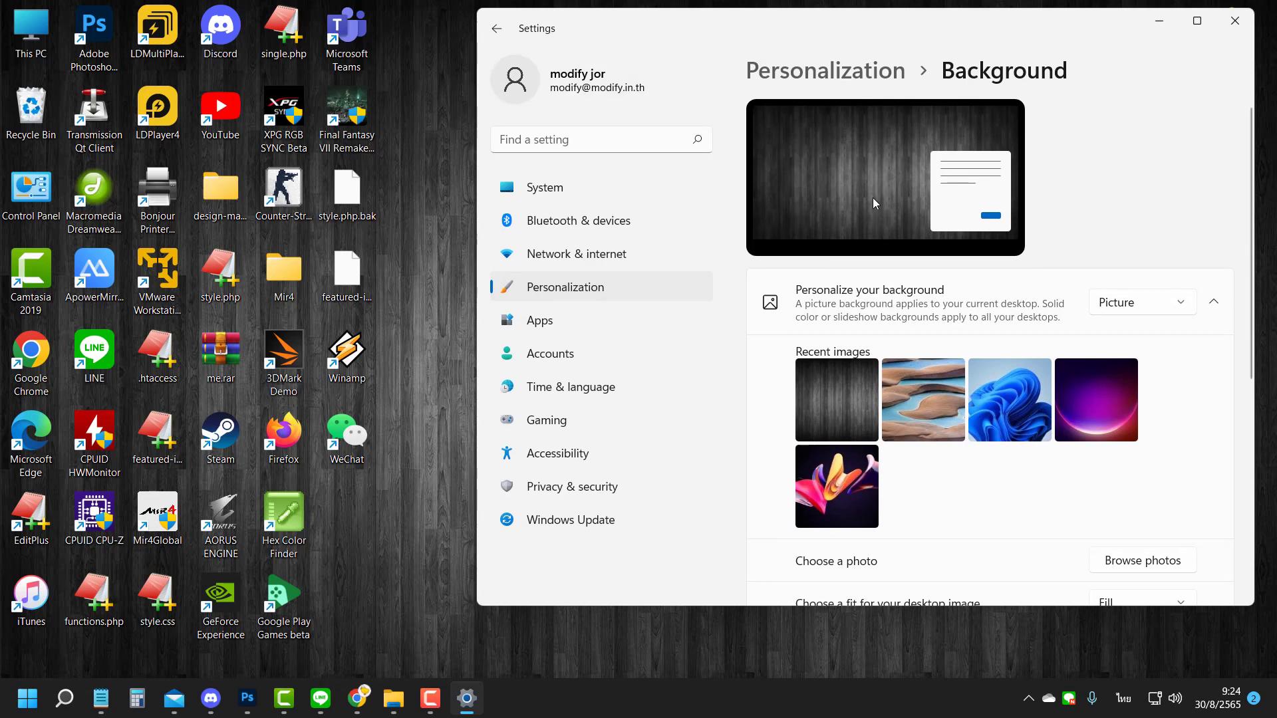
pyautogui.click(915, 406)
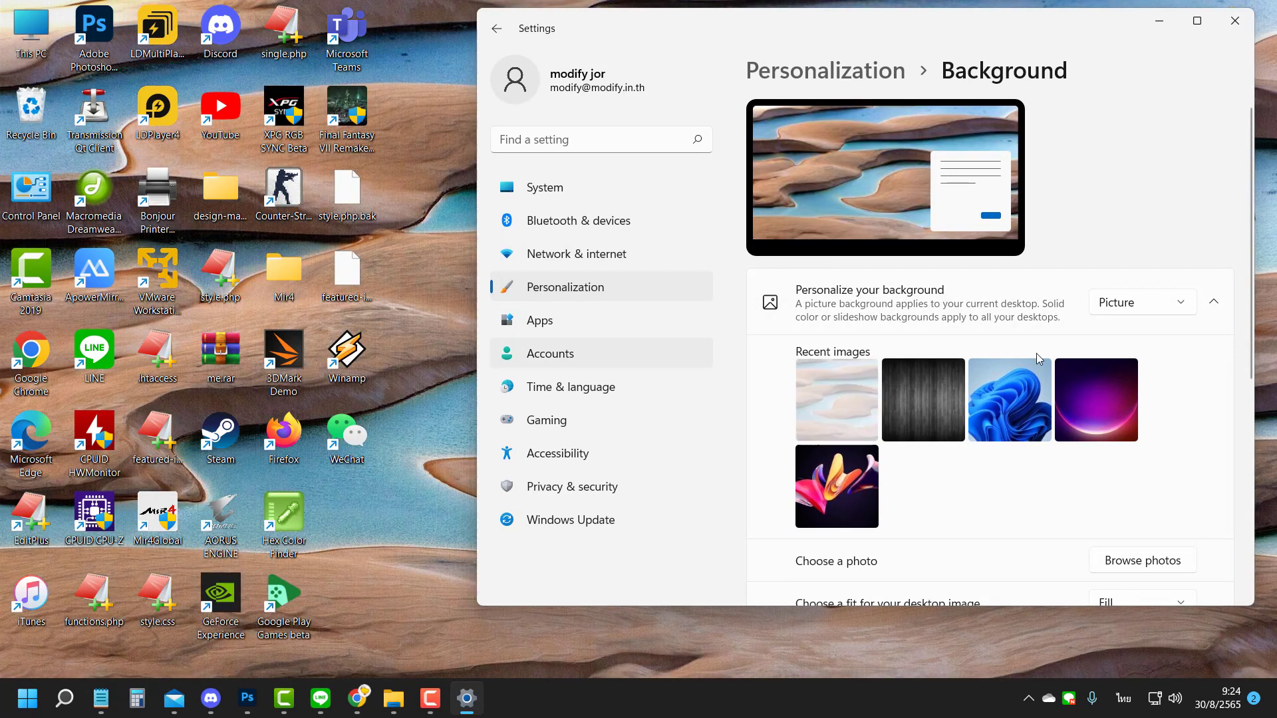
pyautogui.click(1029, 401)
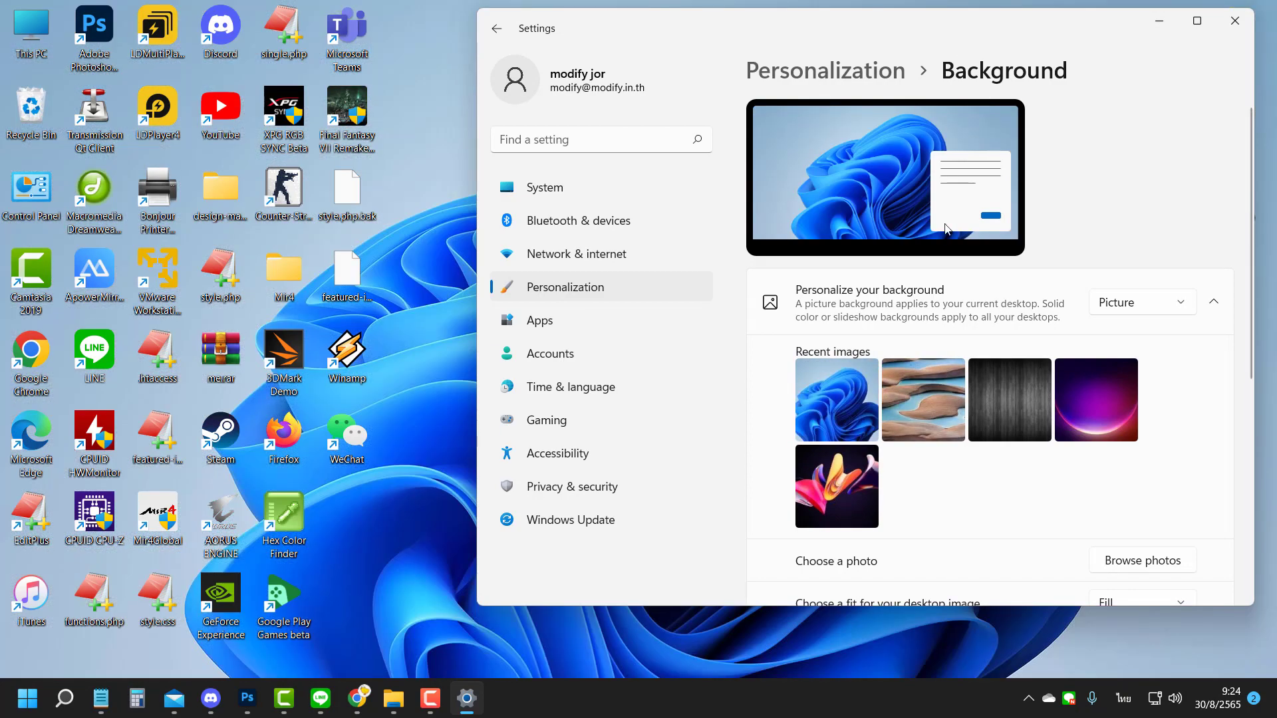
# Step: Browse for a photo in My Folder and set bg.jpg as the desktop background
pyautogui.click(1135, 562)
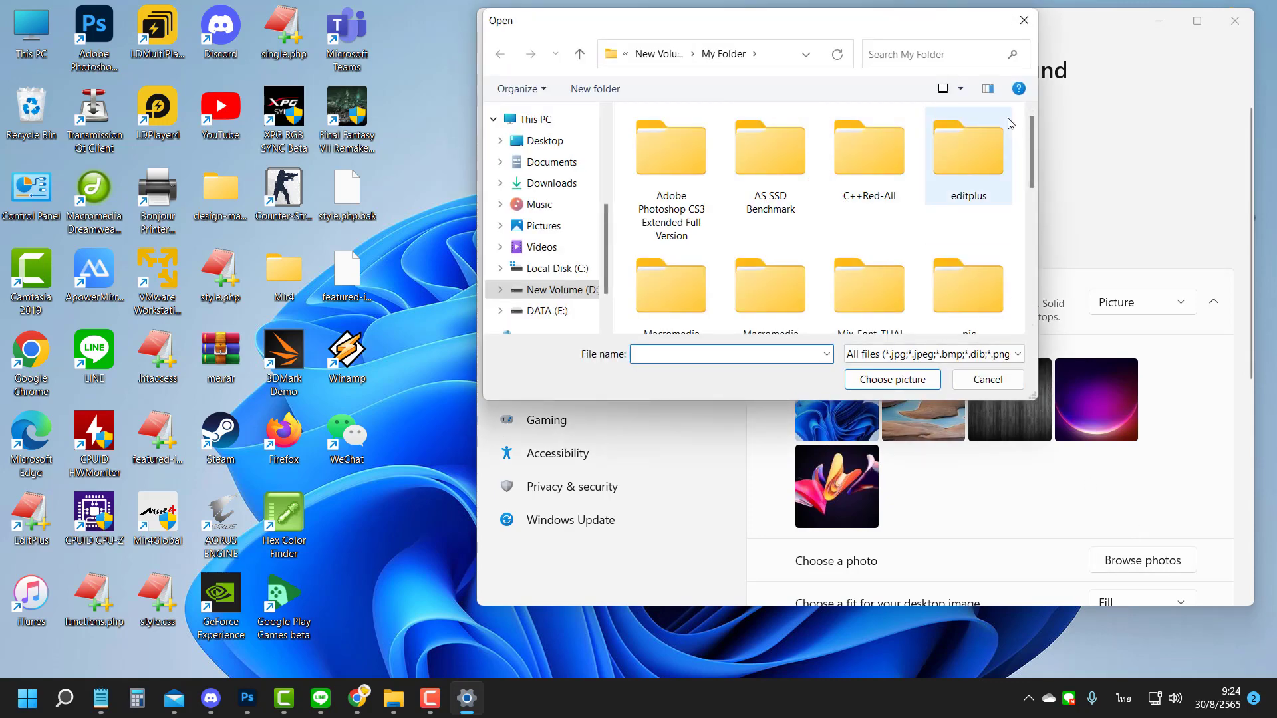
pyautogui.scroll(-2, 964, 206)
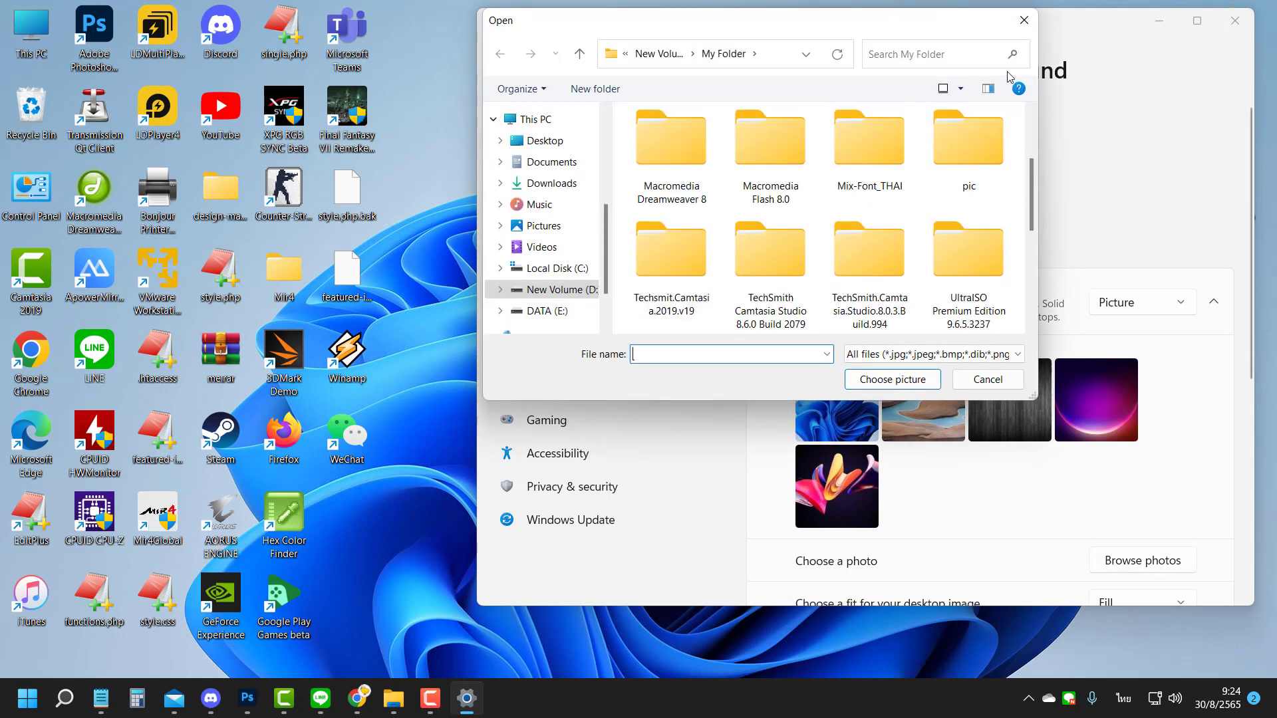
pyautogui.scroll(-5, 982, 248)
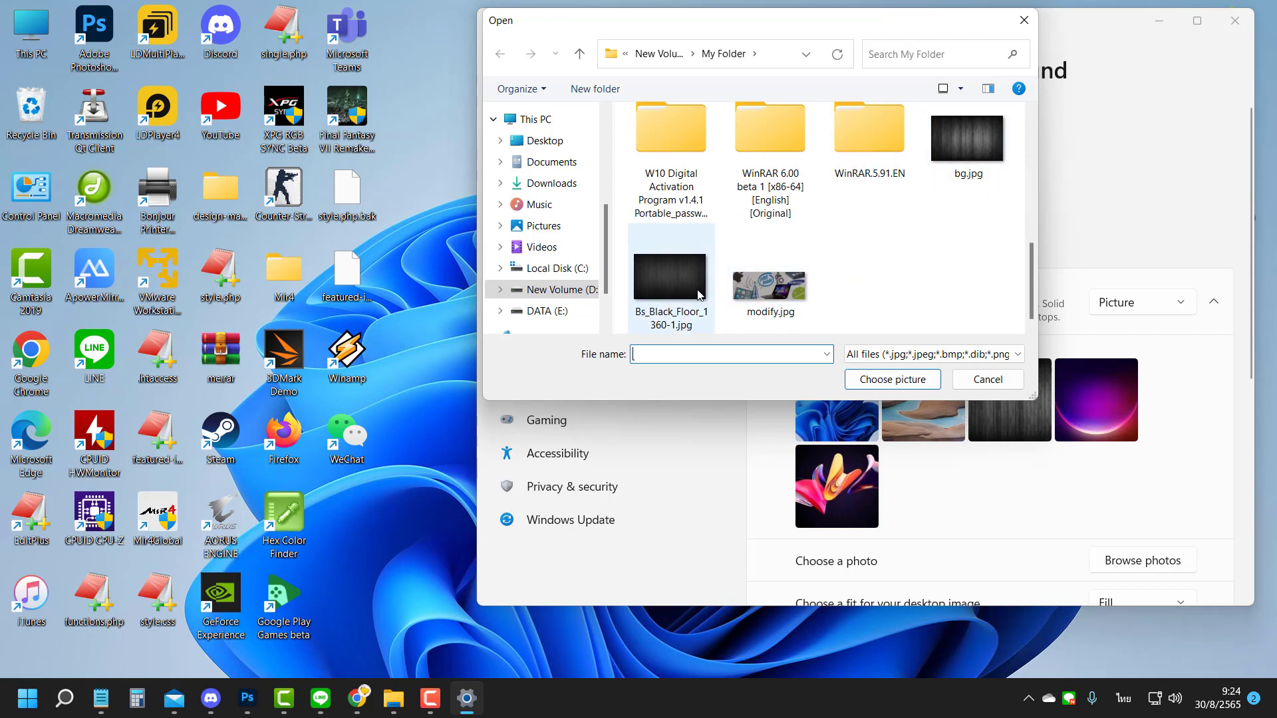
pyautogui.doubleClick(967, 141)
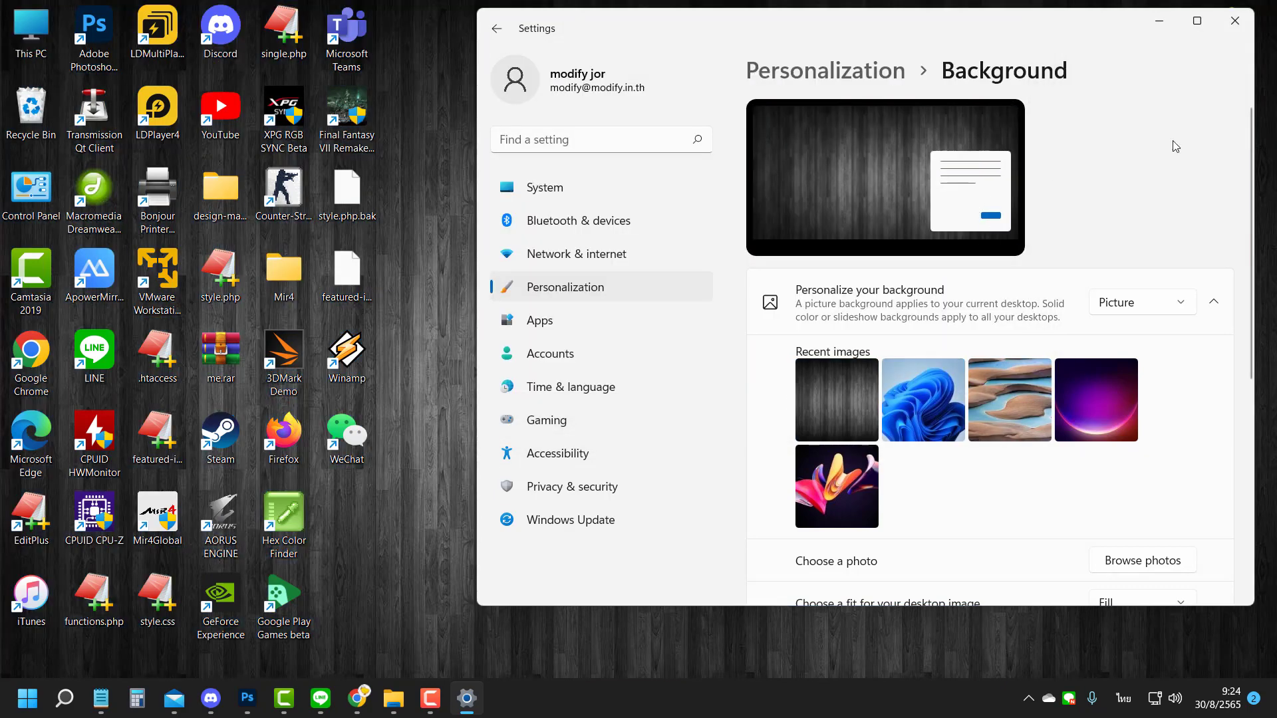
# Step: Switch the background type to Solid color and apply dark slate grey briefly before choosing black
pyautogui.moveTo(983, 27); pyautogui.dragTo(758, 26)
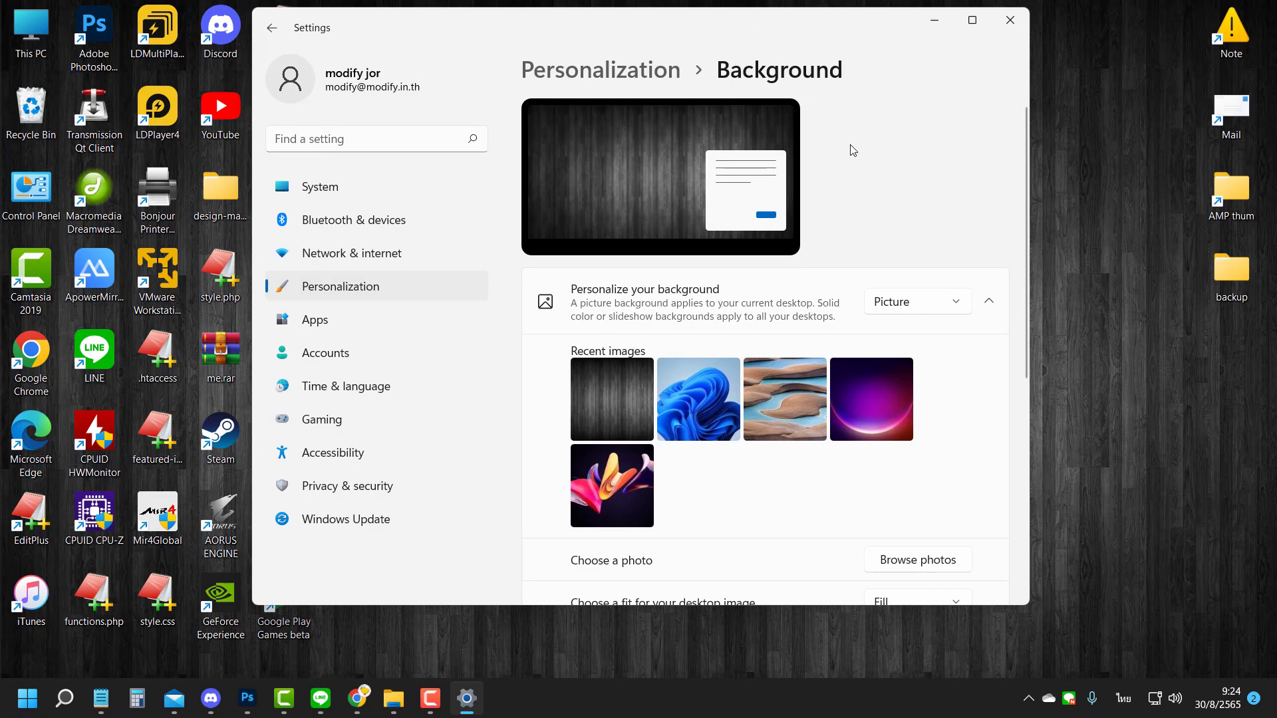
pyautogui.click(894, 299)
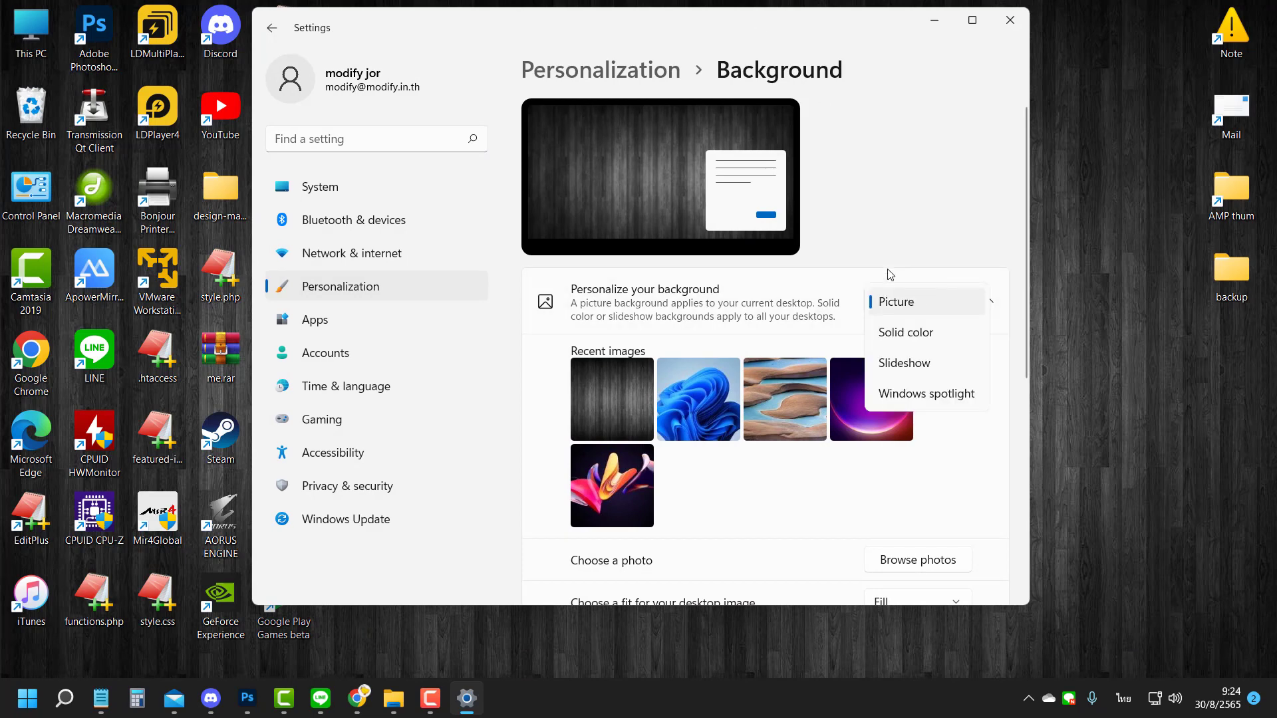
pyautogui.click(934, 334)
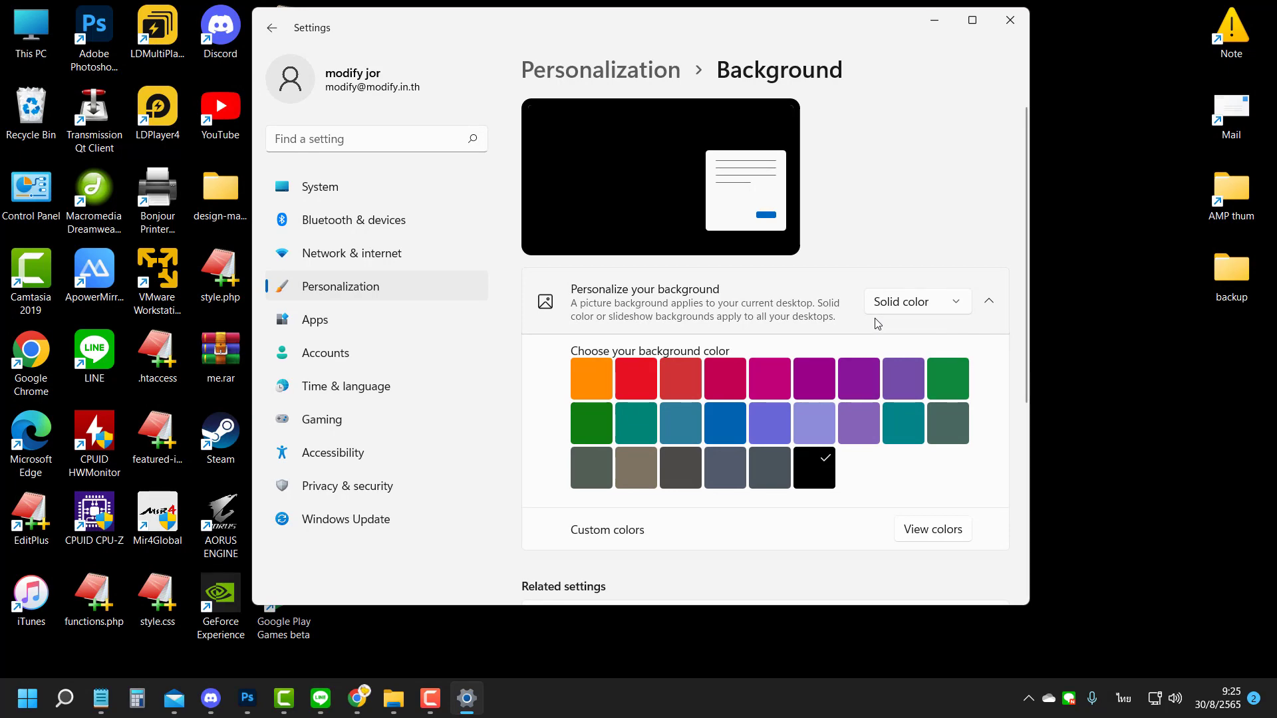
pyautogui.moveTo(538, 30); pyautogui.dragTo(864, 32)
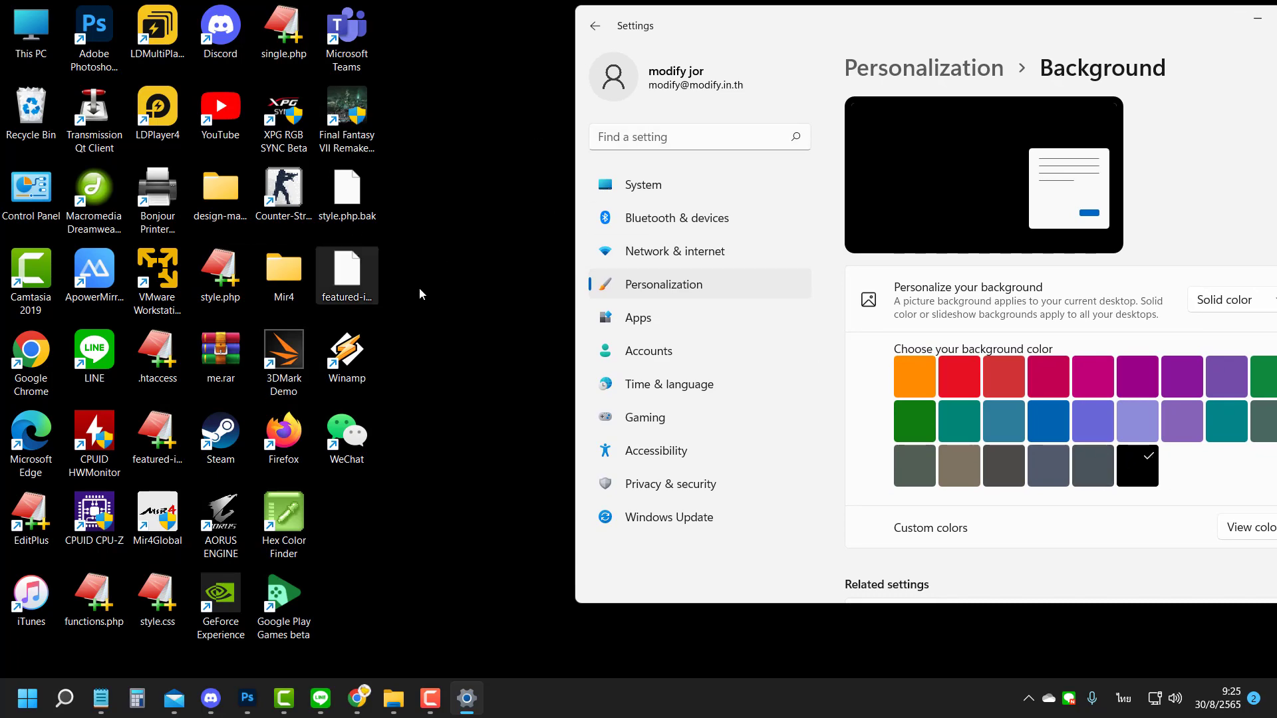
pyautogui.click(1092, 464)
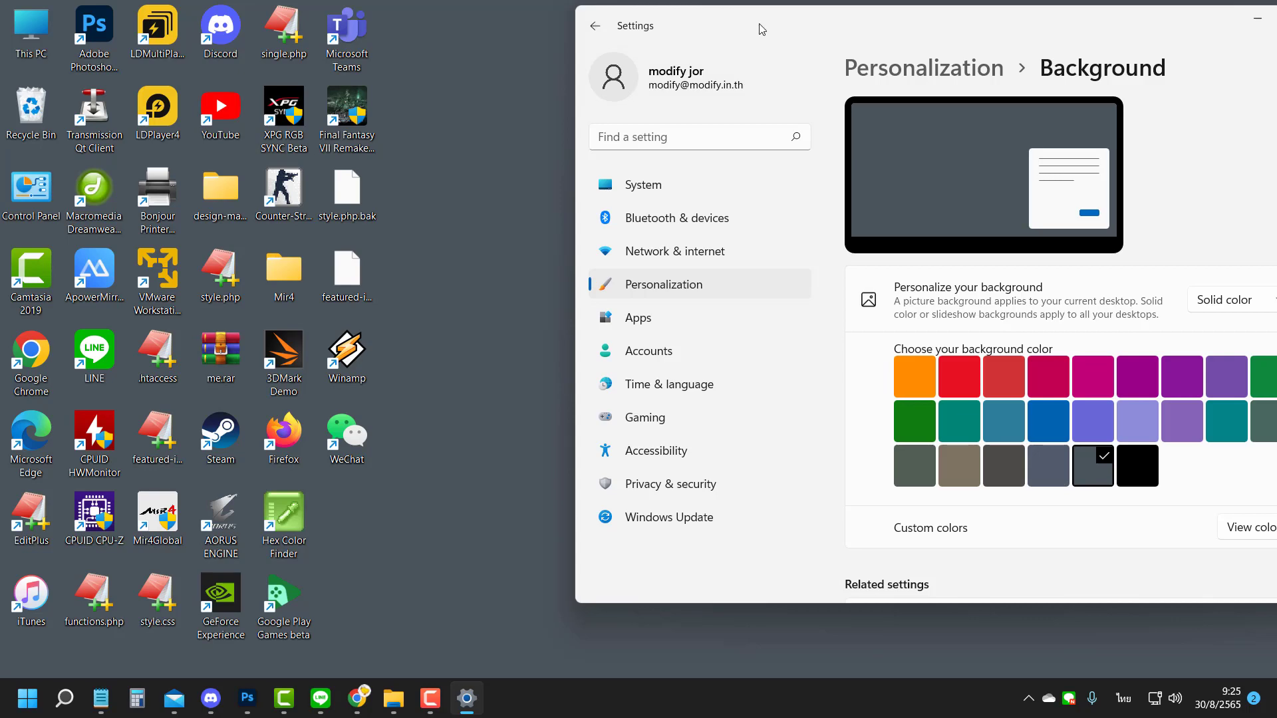
pyautogui.click(1135, 462)
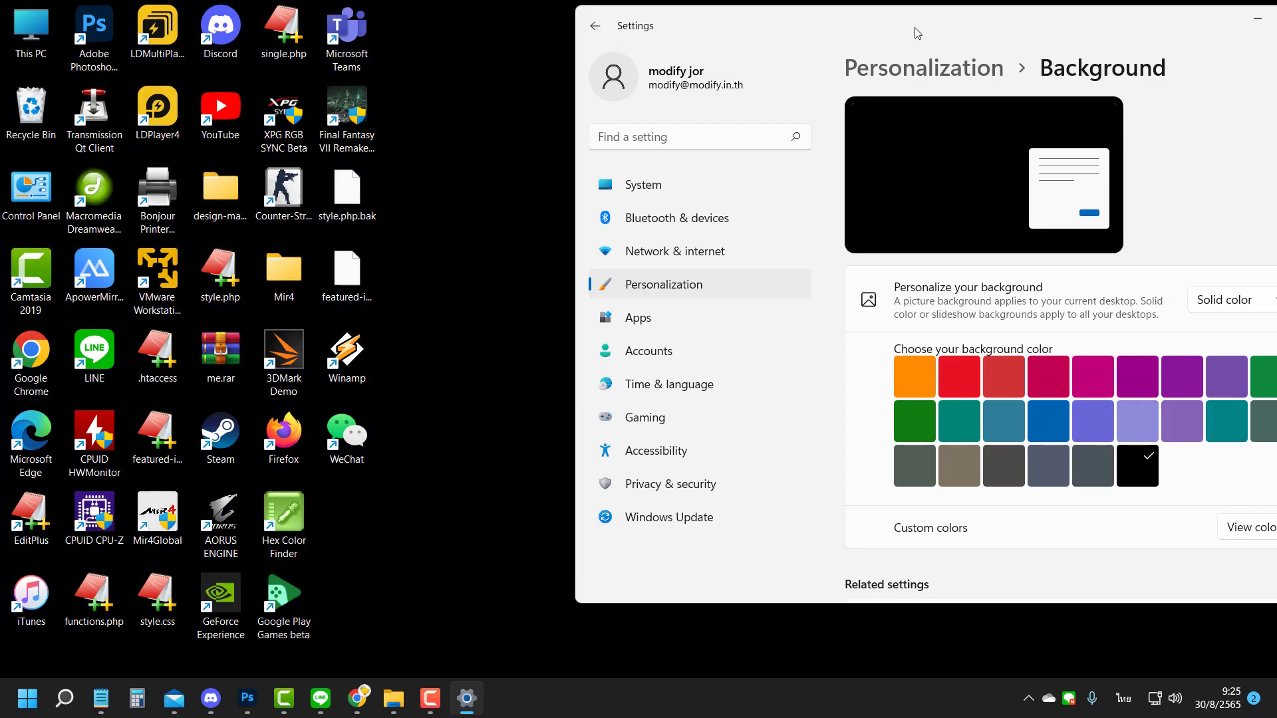
# Step: Change the desktop background type to Slideshow
pyautogui.moveTo(925, 31); pyautogui.dragTo(718, 27)
pyautogui.click(1062, 310)
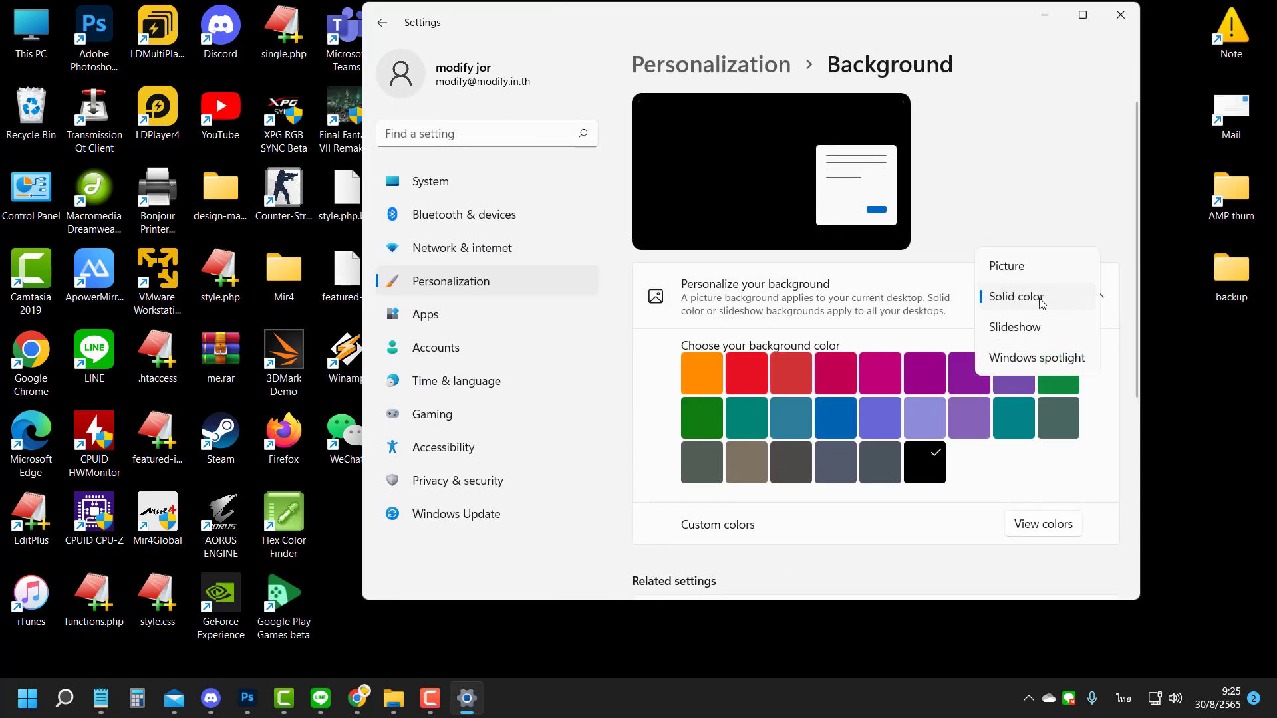
pyautogui.click(1020, 325)
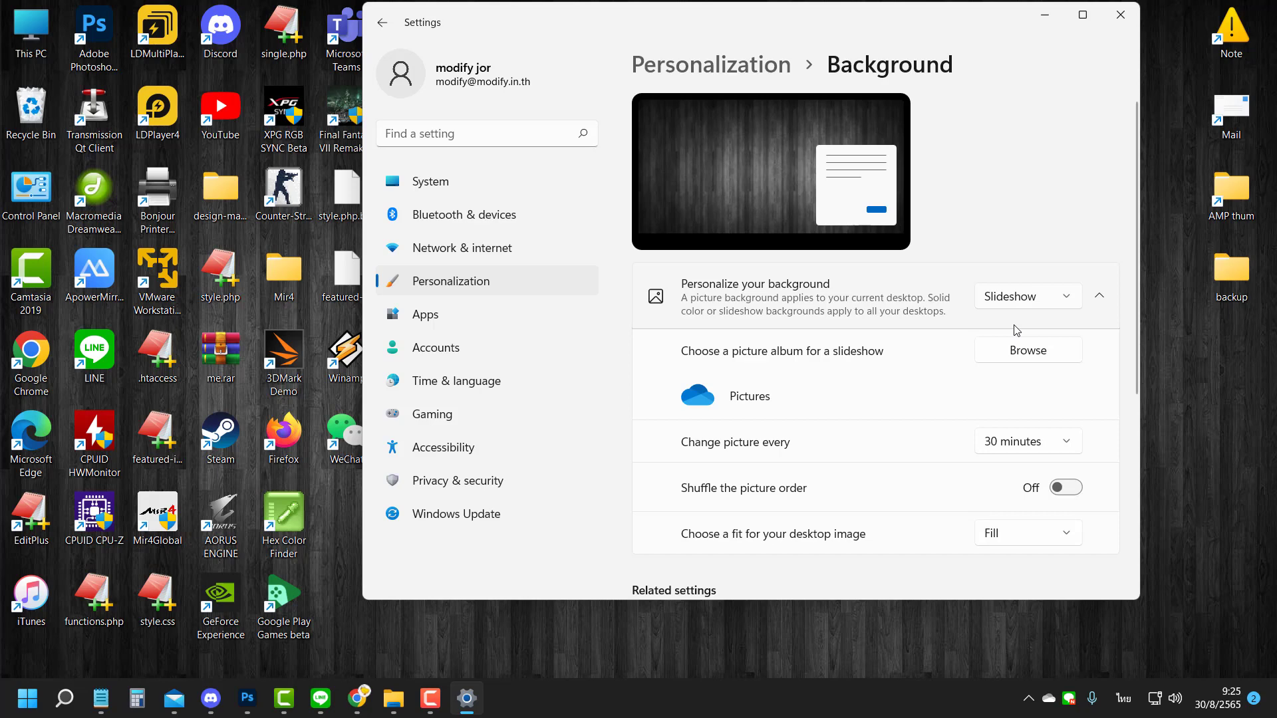
# Step: Choose the Captured Motion folder in Web\Wallpaper on the C: drive as the slideshow's picture album
pyautogui.click(1037, 352)
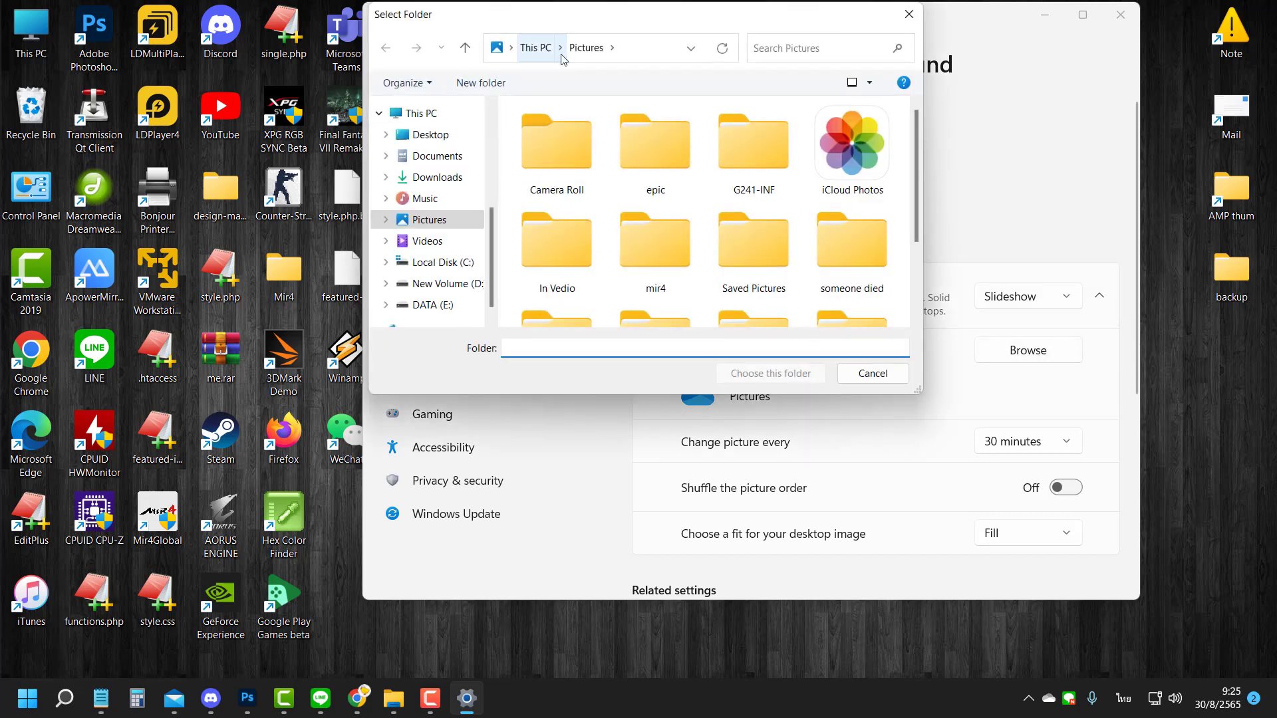
pyautogui.click(538, 49)
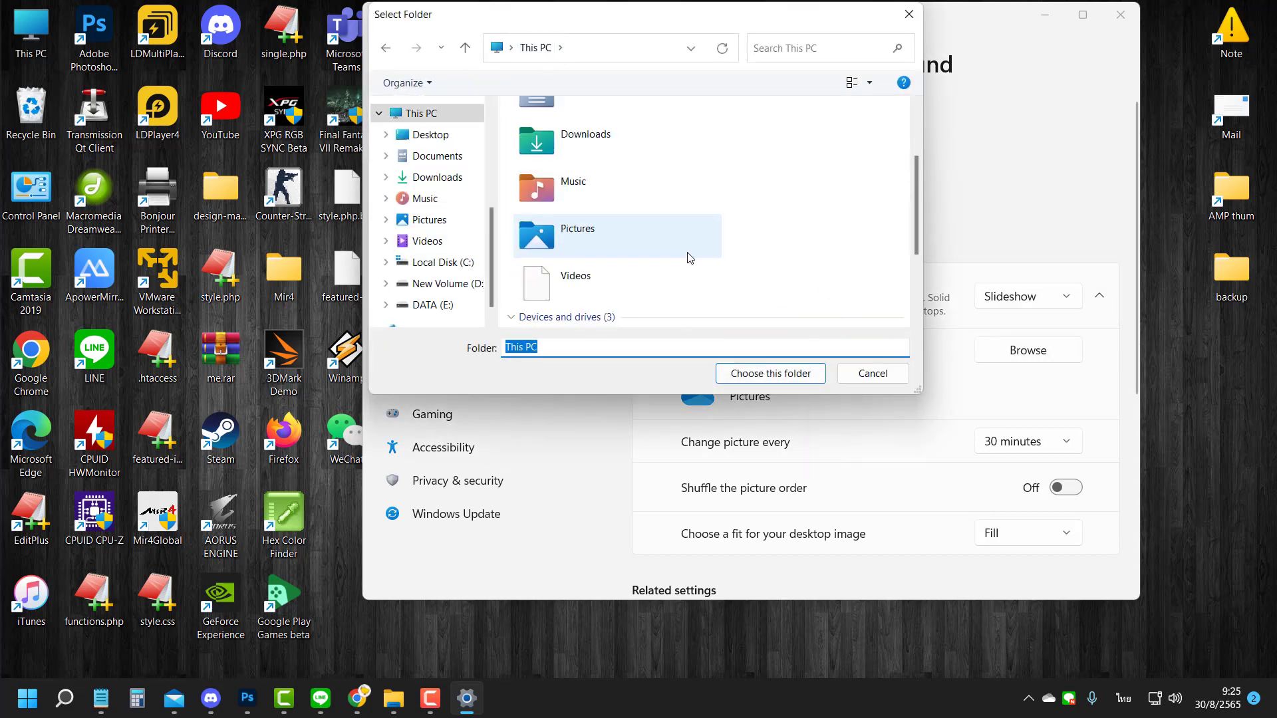
pyautogui.scroll(-2, 688, 258)
pyautogui.click(669, 204)
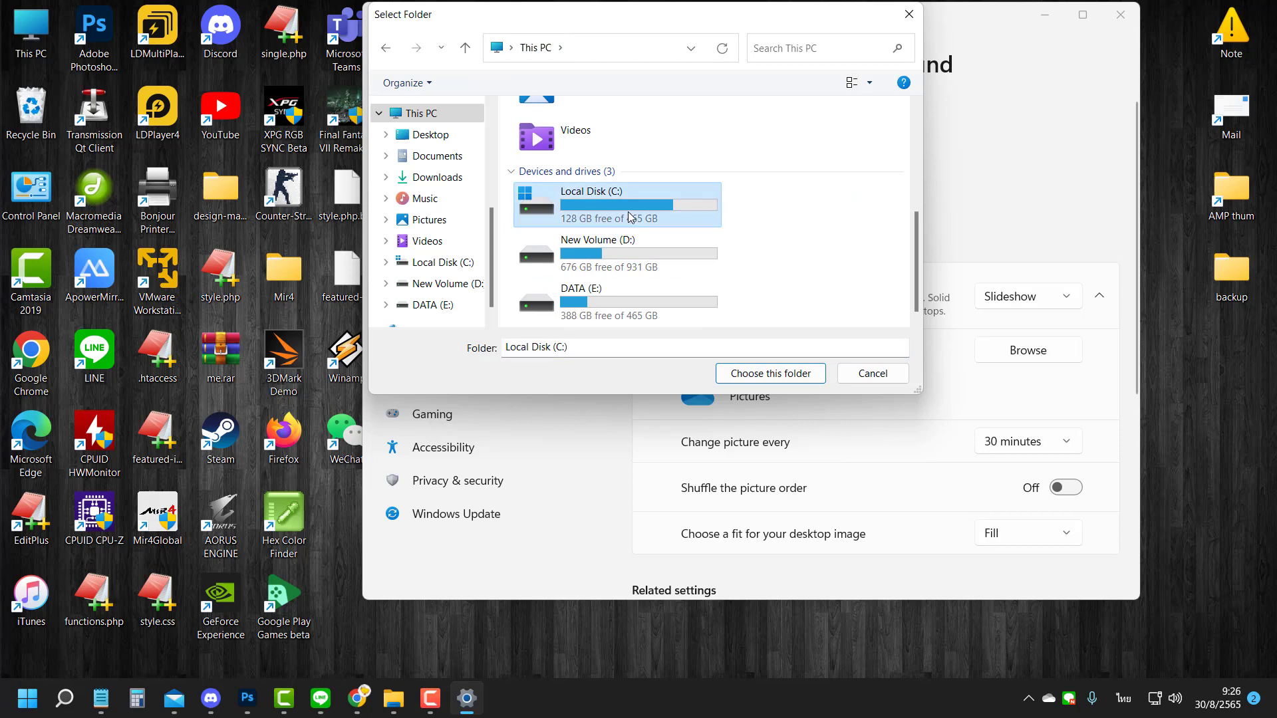
pyautogui.doubleClick(629, 217)
pyautogui.doubleClick(563, 297)
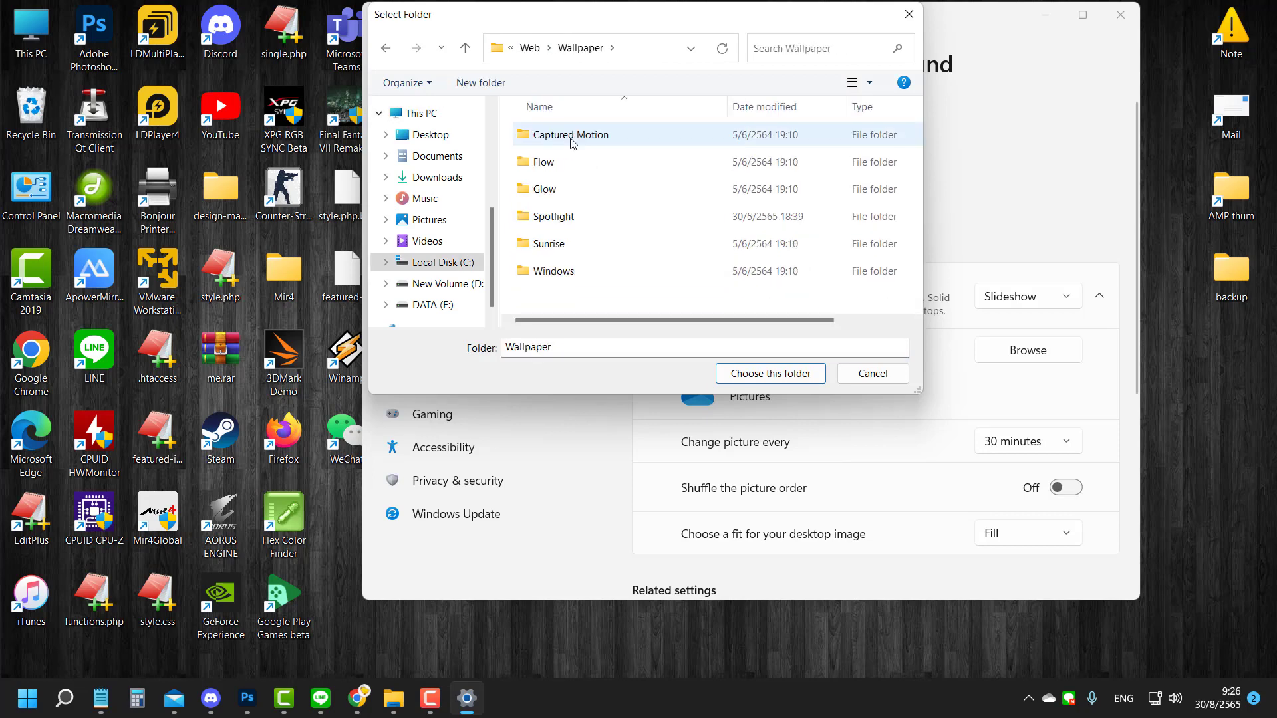
pyautogui.click(570, 138)
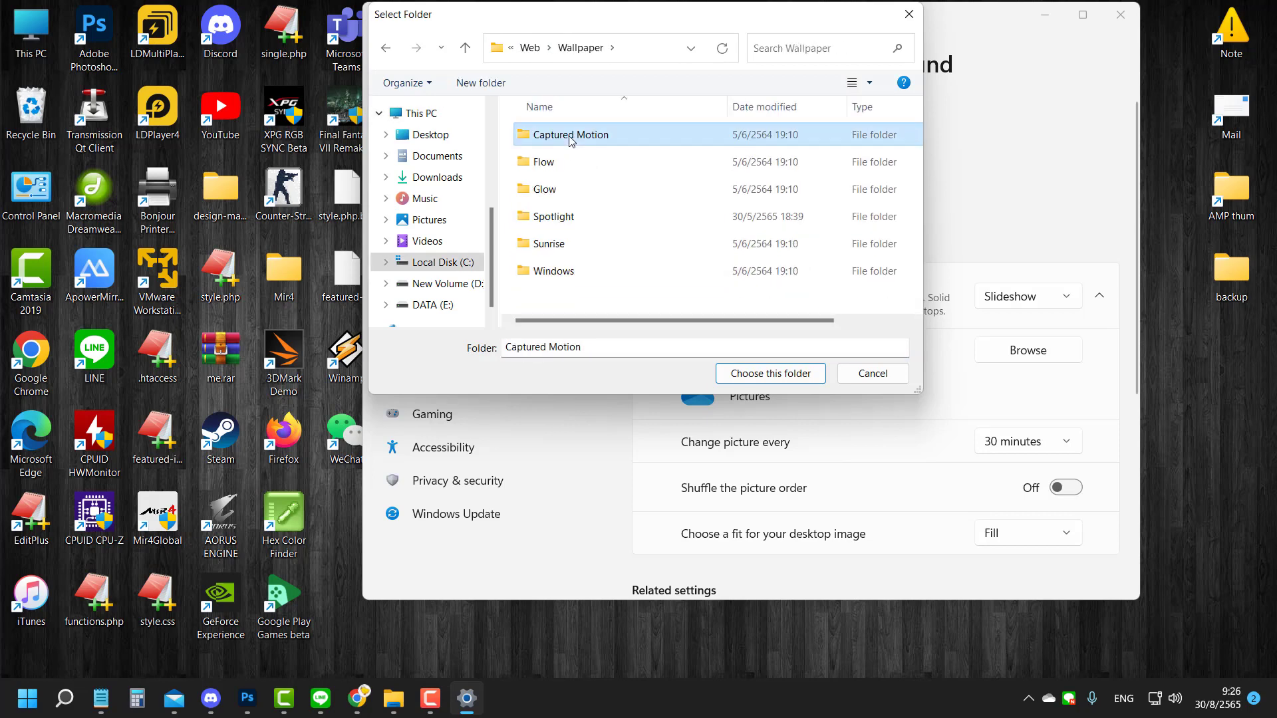
pyautogui.click(756, 374)
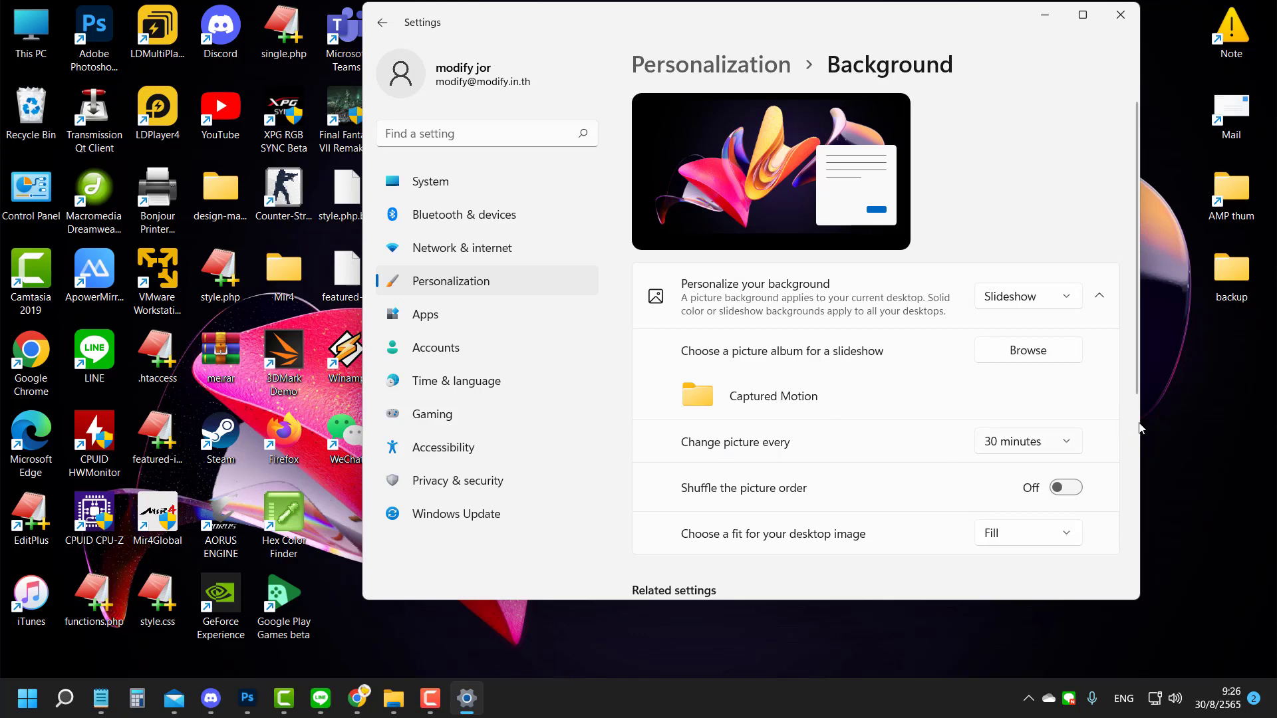
# Step: Set the slideshow to change picture every 1 minute and review the fit options for the desktop image
pyautogui.click(1011, 447)
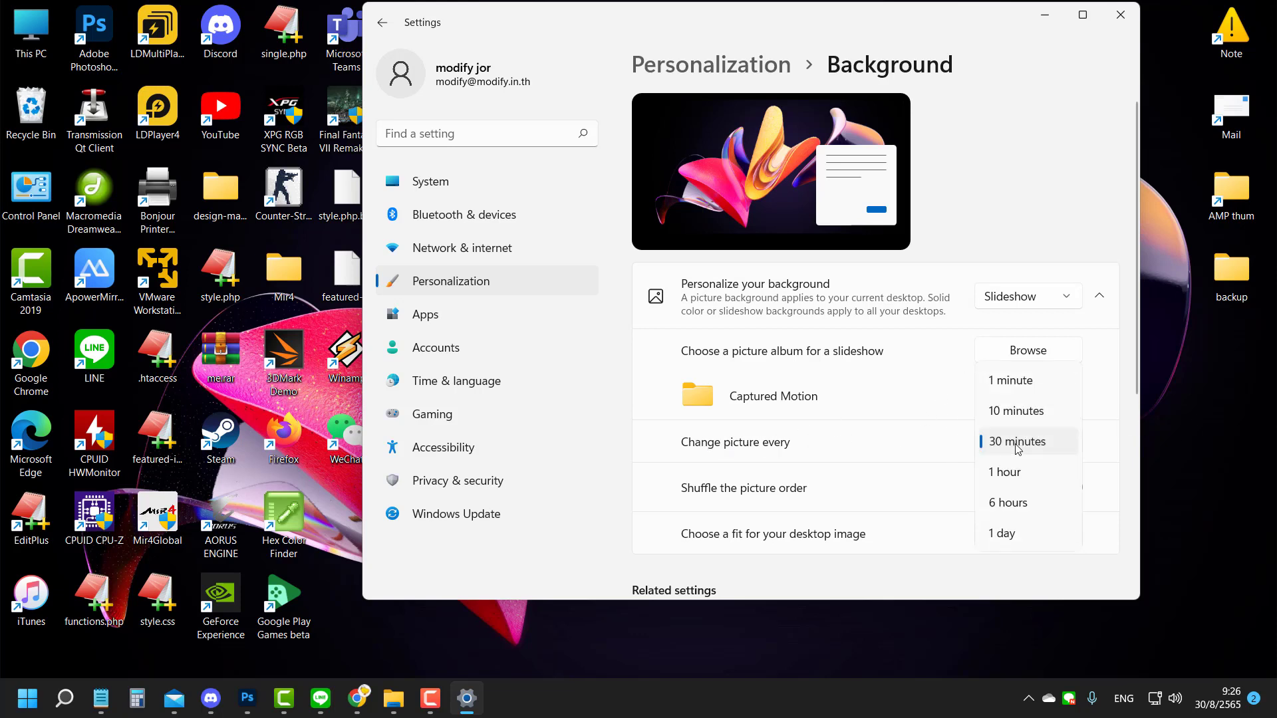
pyautogui.click(1014, 385)
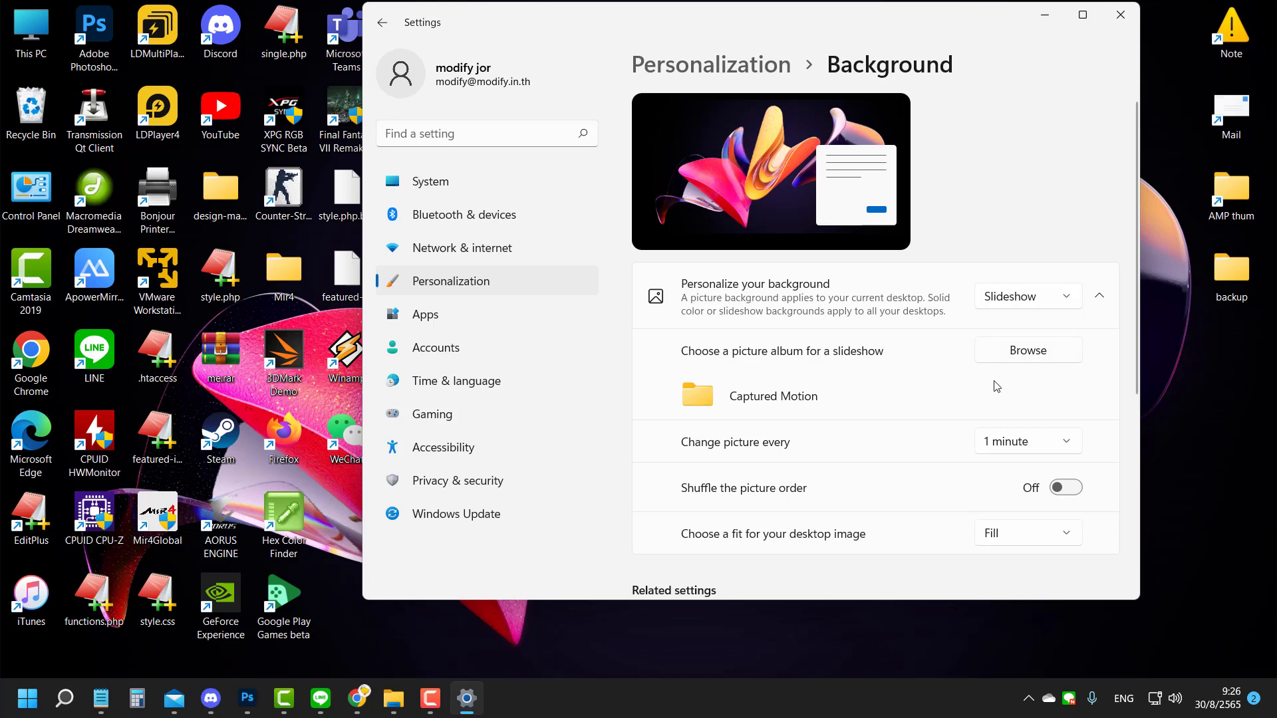
pyautogui.scroll(-3, 899, 372)
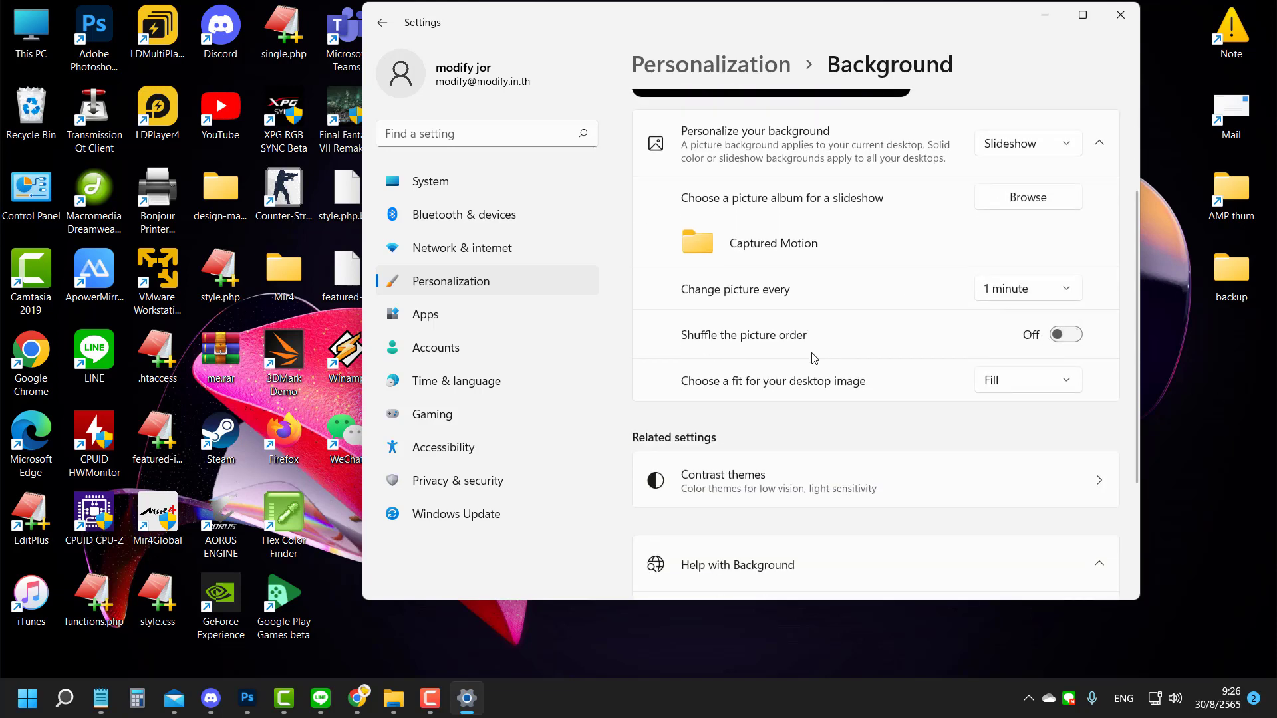
pyautogui.scroll(3, 814, 358)
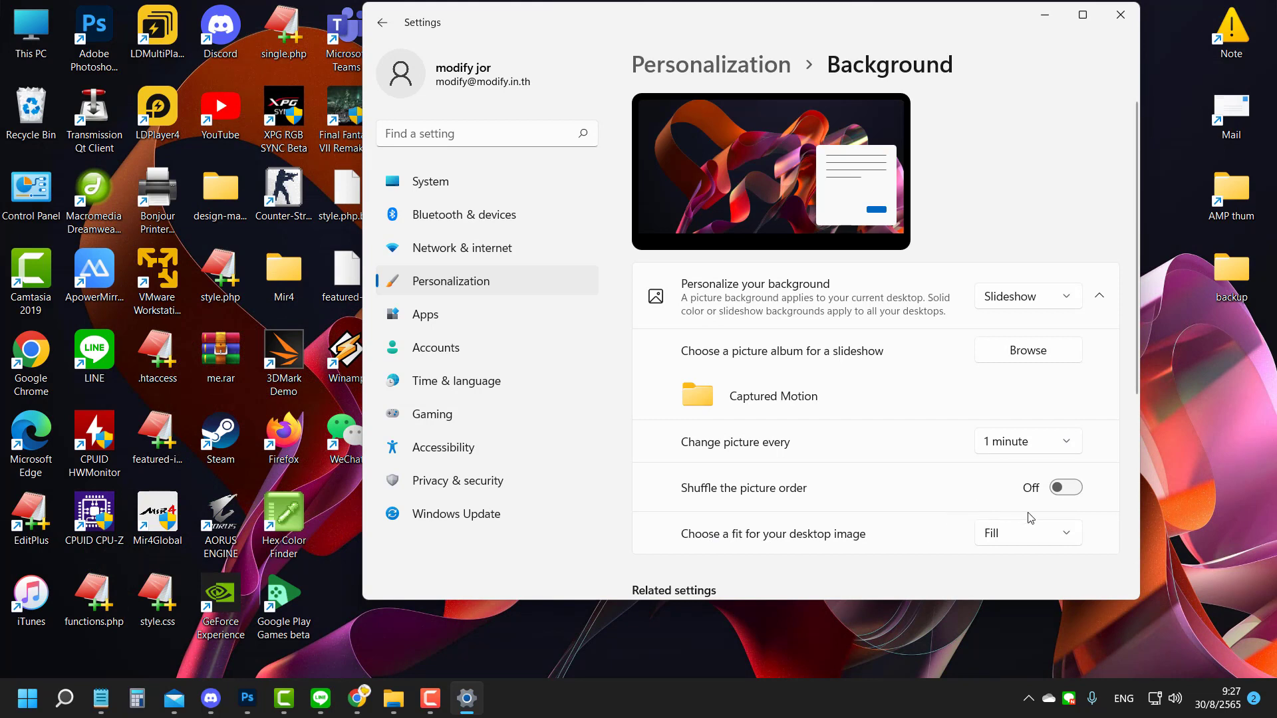
pyautogui.click(1032, 529)
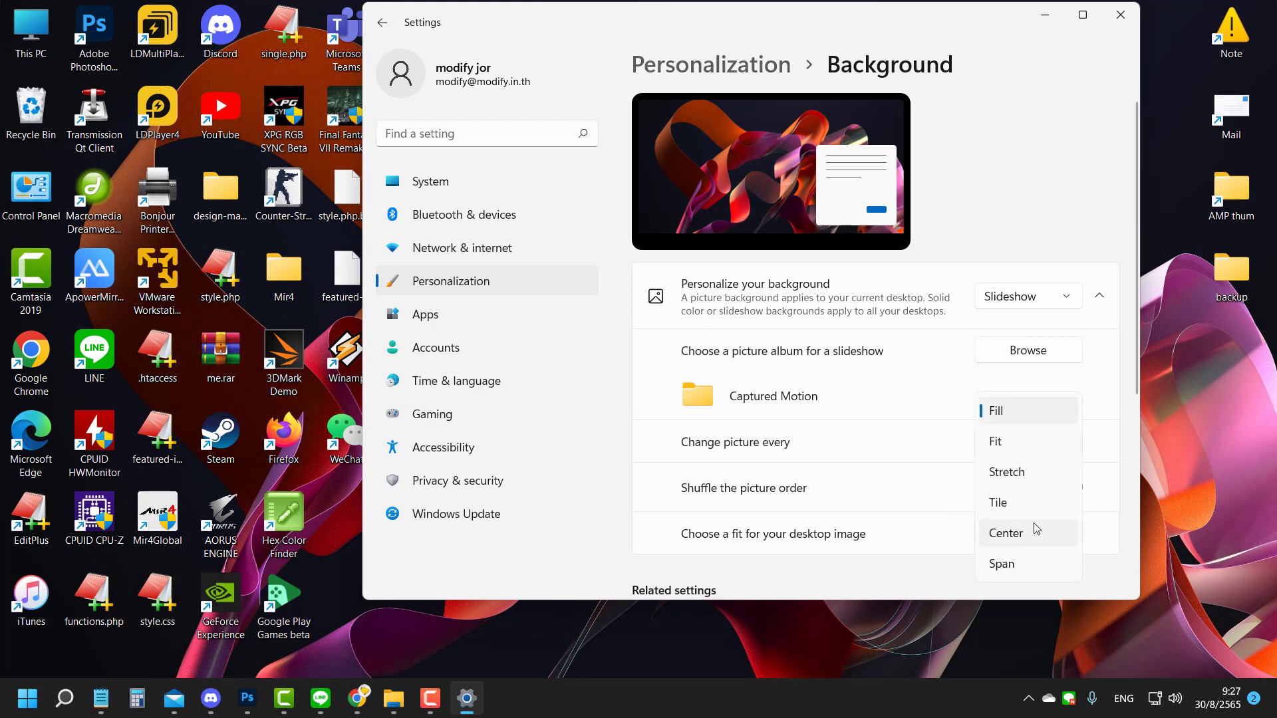
pyautogui.press('Escape')
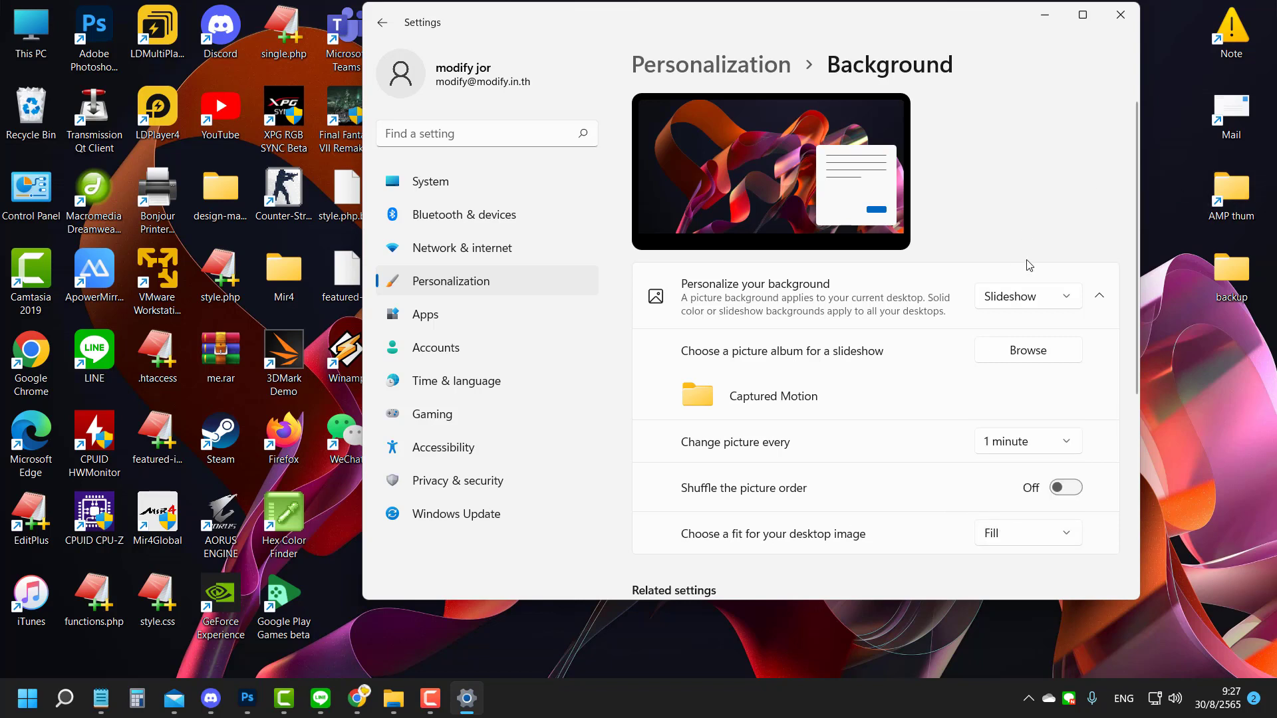
# Step: Change the desktop background type to Windows spotlight
pyautogui.click(1054, 296)
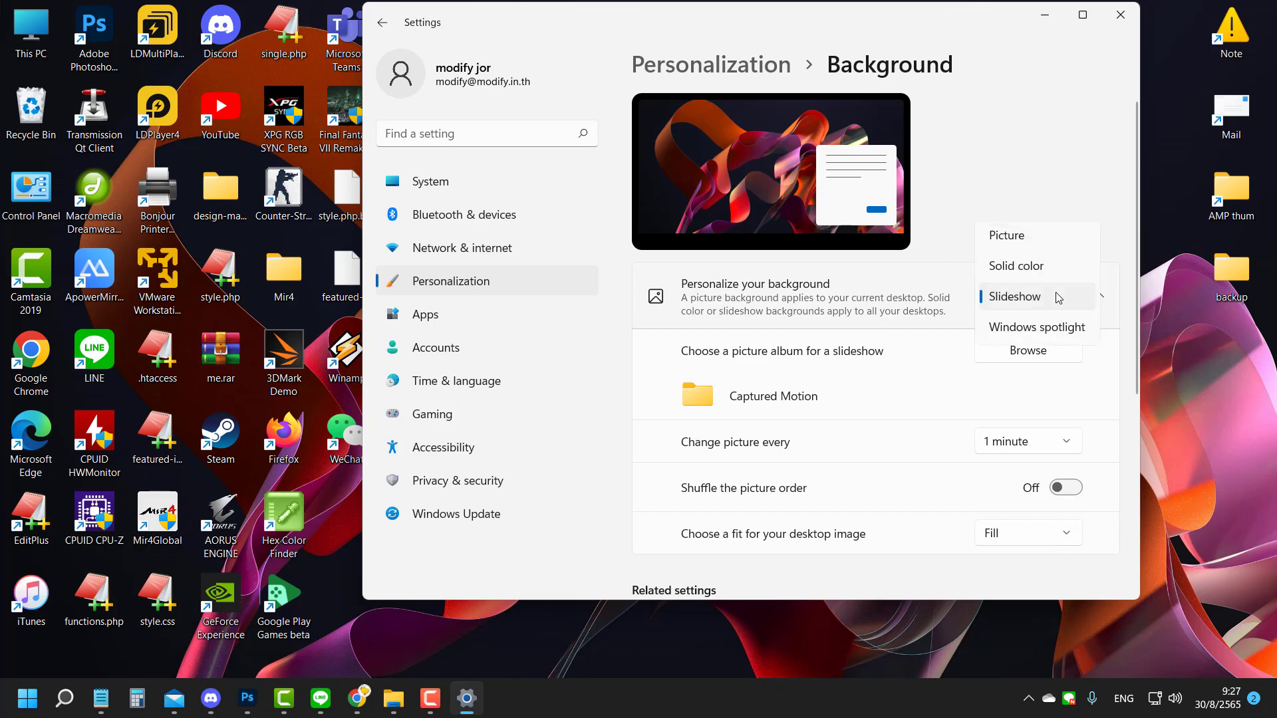
pyautogui.click(1067, 329)
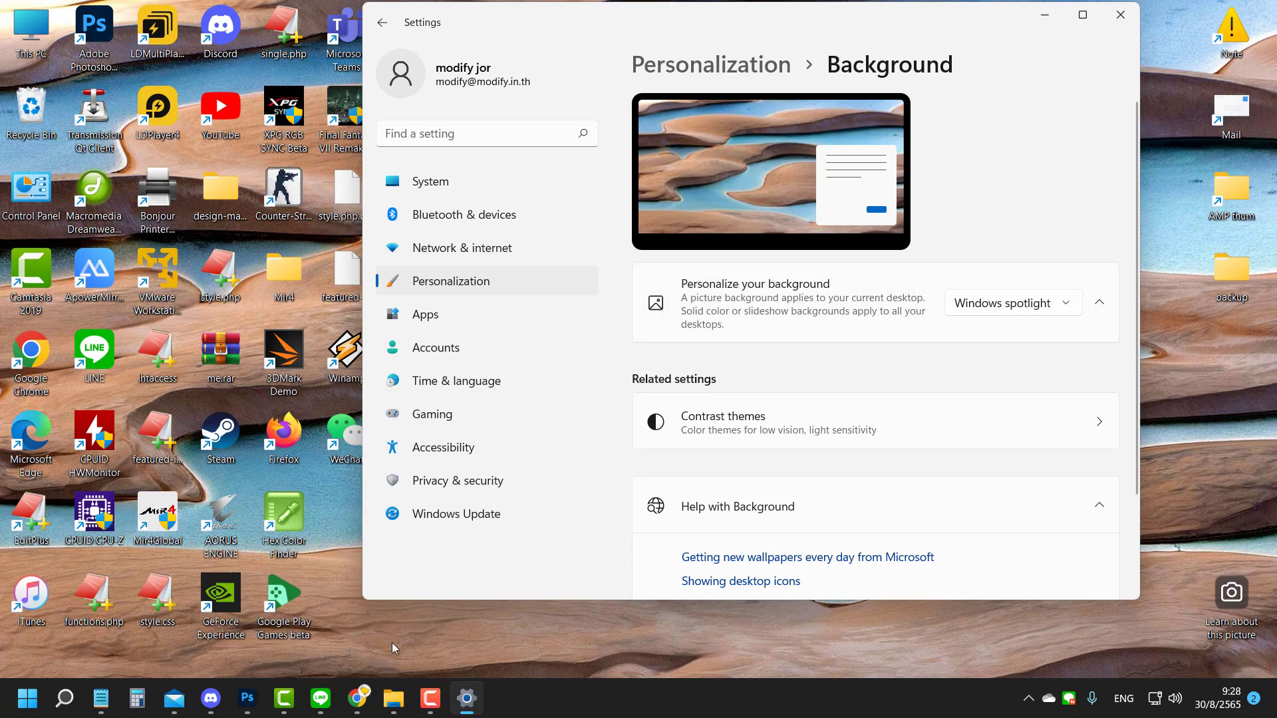
# Step: Switch to File Explorer and show the full path of the spotlight Assets folder in Microsoft.Windows.ContentDeliveryManager_cw5n1h2txyewy\LocalState
pyautogui.click(394, 698)
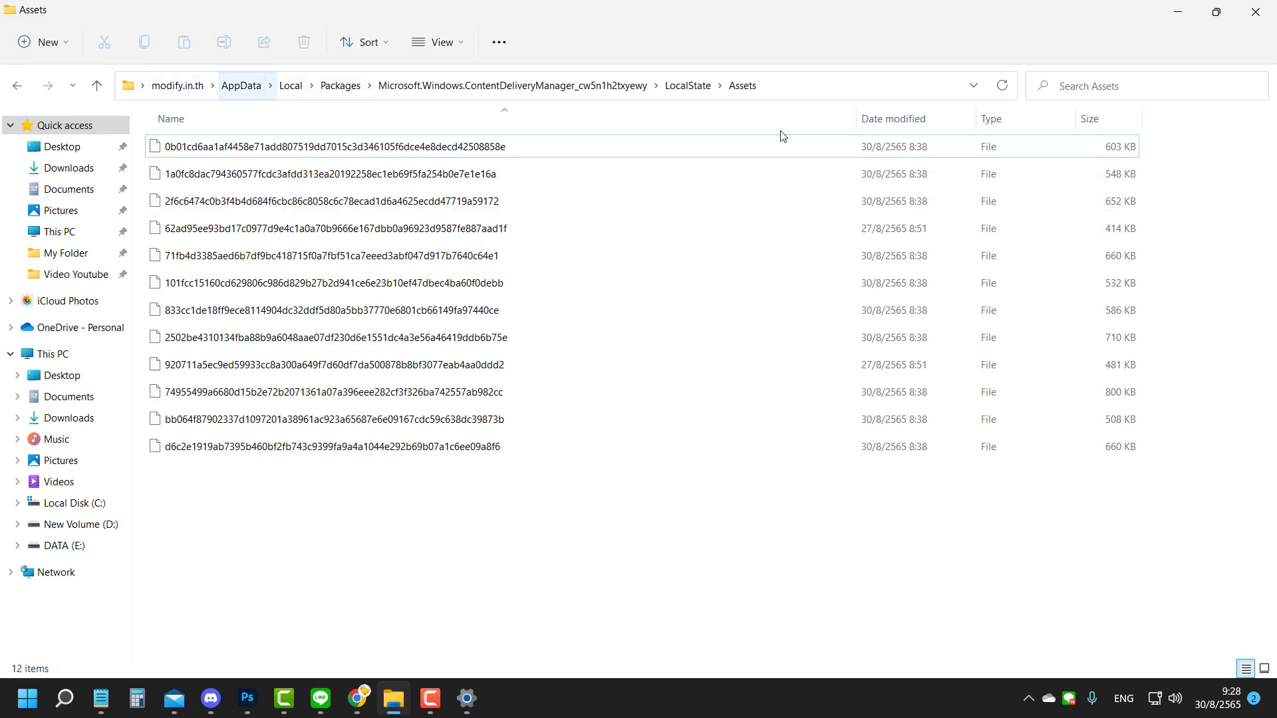
pyautogui.click(869, 86)
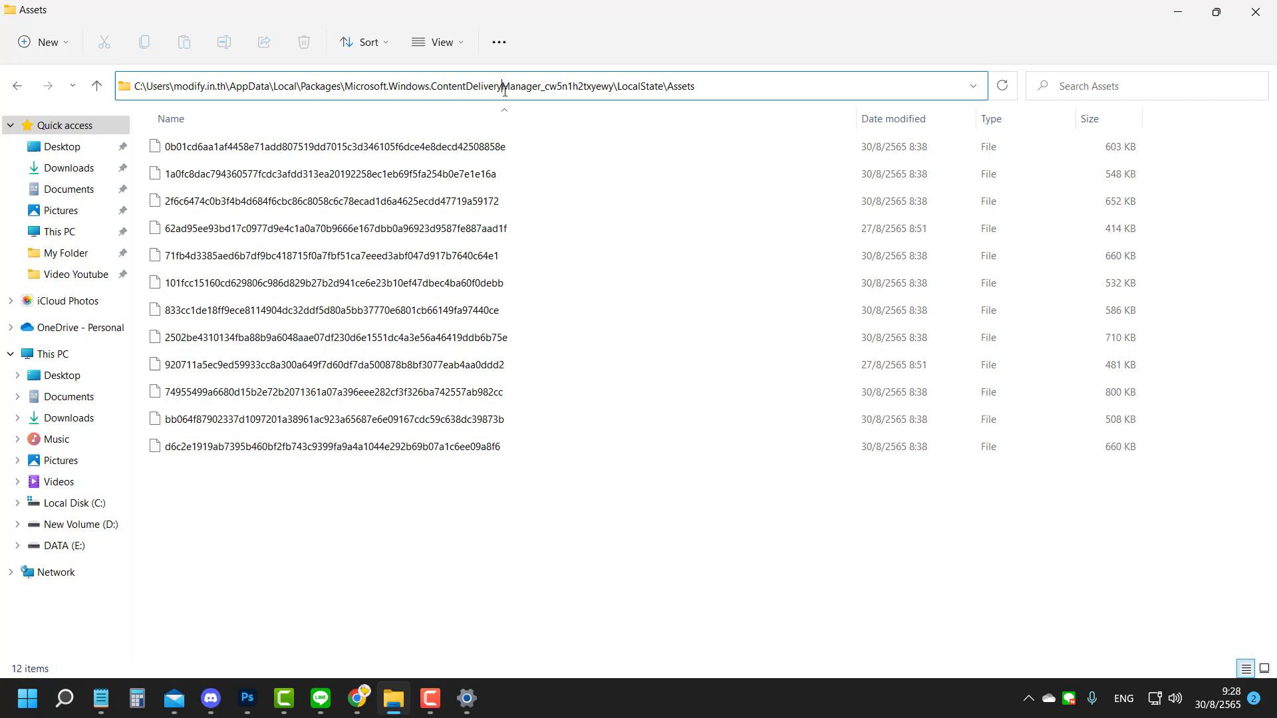
pyautogui.click(576, 501)
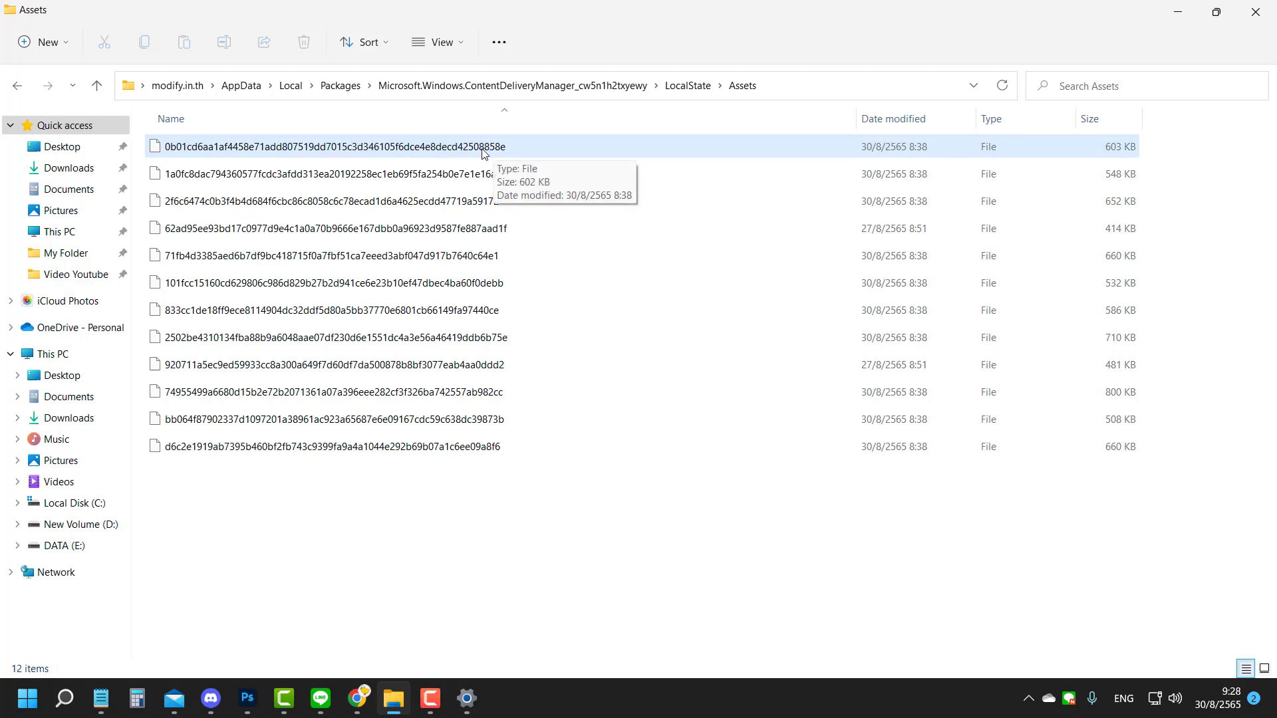
# Step: Open the spotlight image files whose names begin with 1a0fc8dac and 71fb4d3385 in Adobe Photoshop 2020, returning to the Assets folder in between
pyautogui.doubleClick(492, 174)
pyautogui.doubleClick(600, 249)
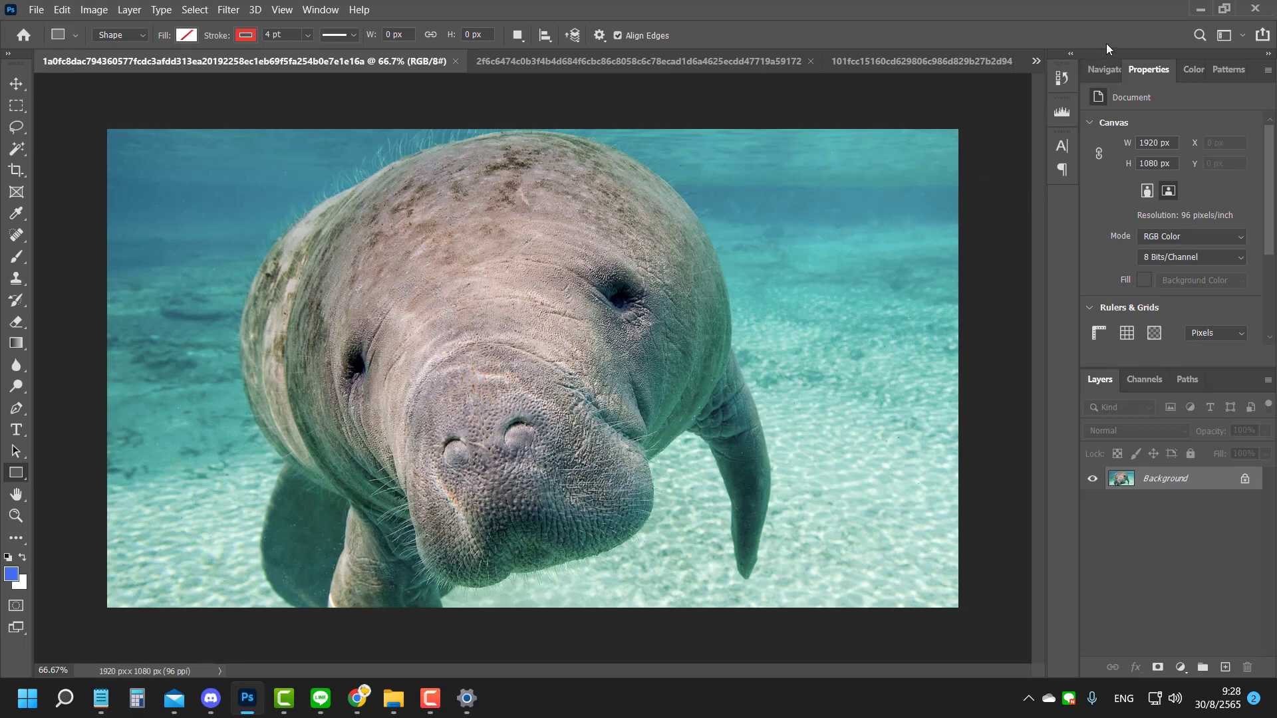
pyautogui.click(1199, 9)
pyautogui.doubleClick(466, 263)
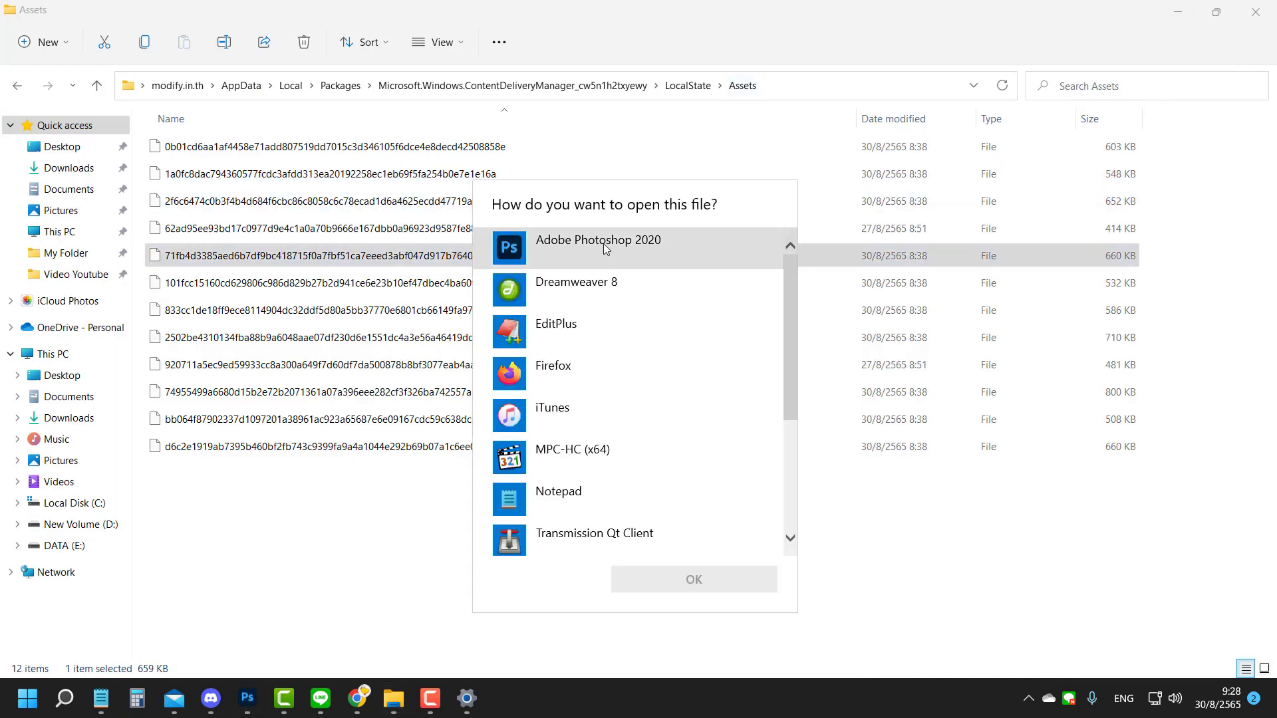
pyautogui.doubleClick(604, 243)
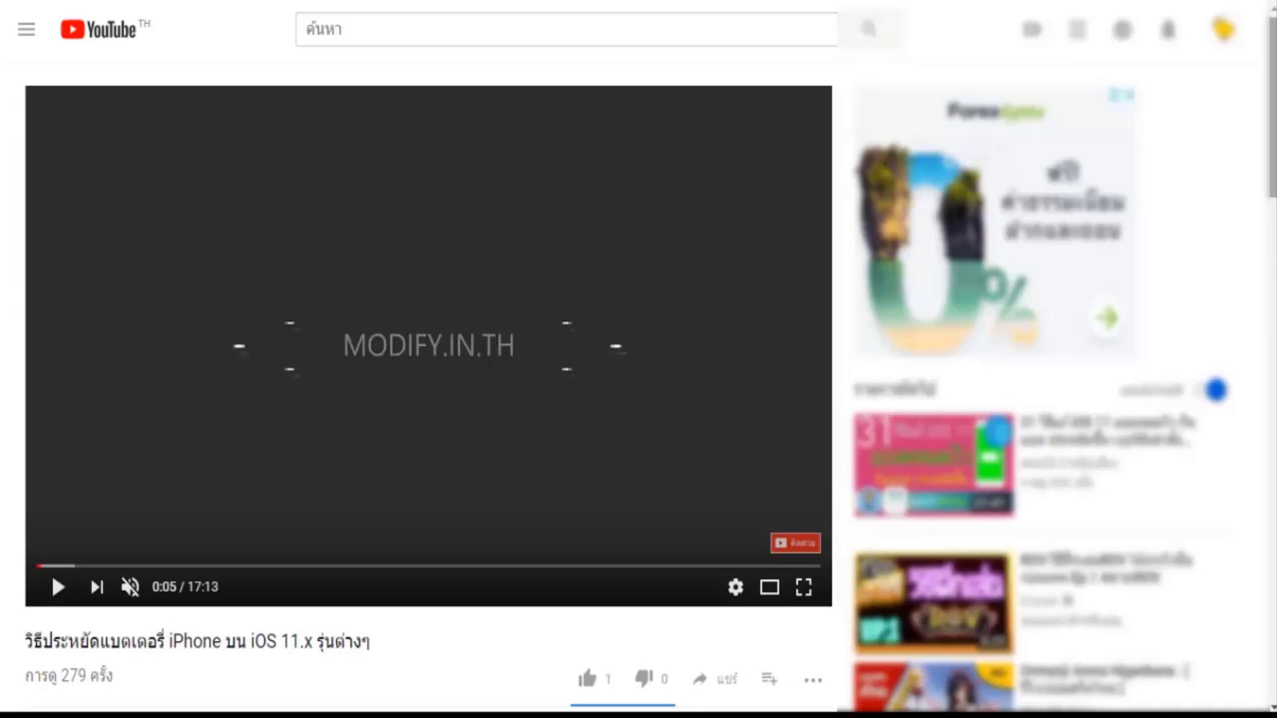
pyautogui.scroll(-4, 745, 412)
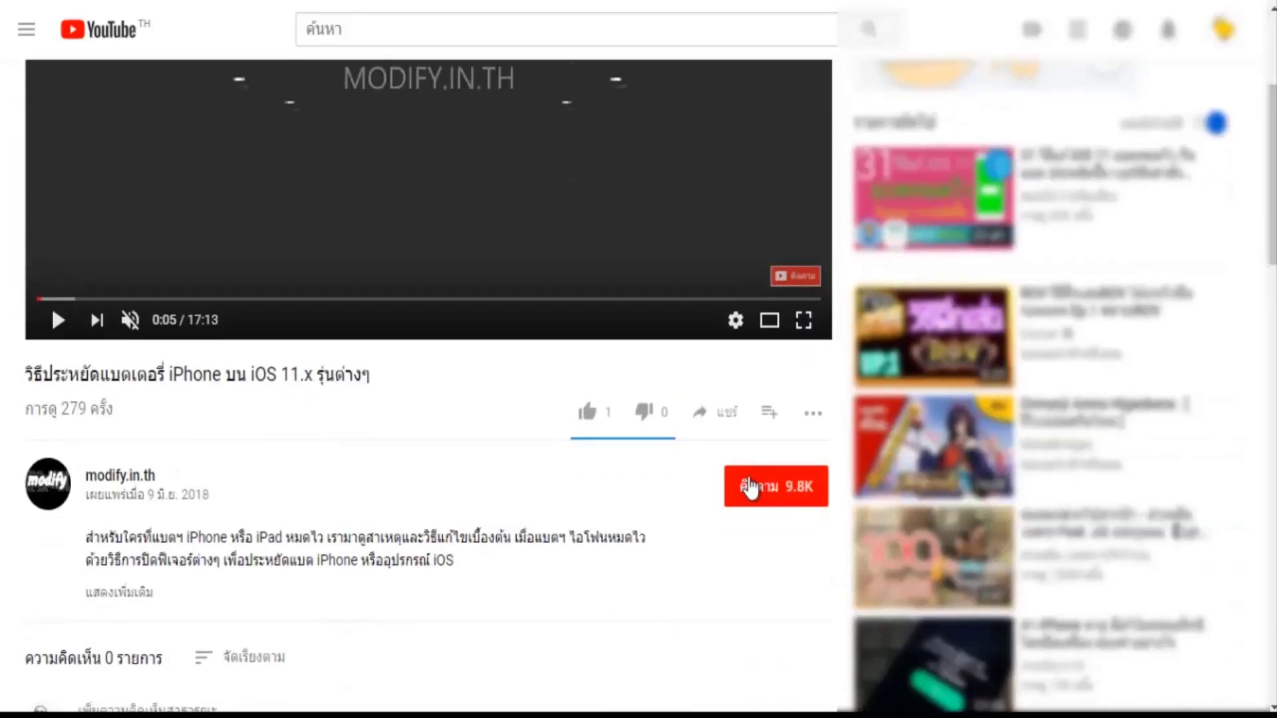